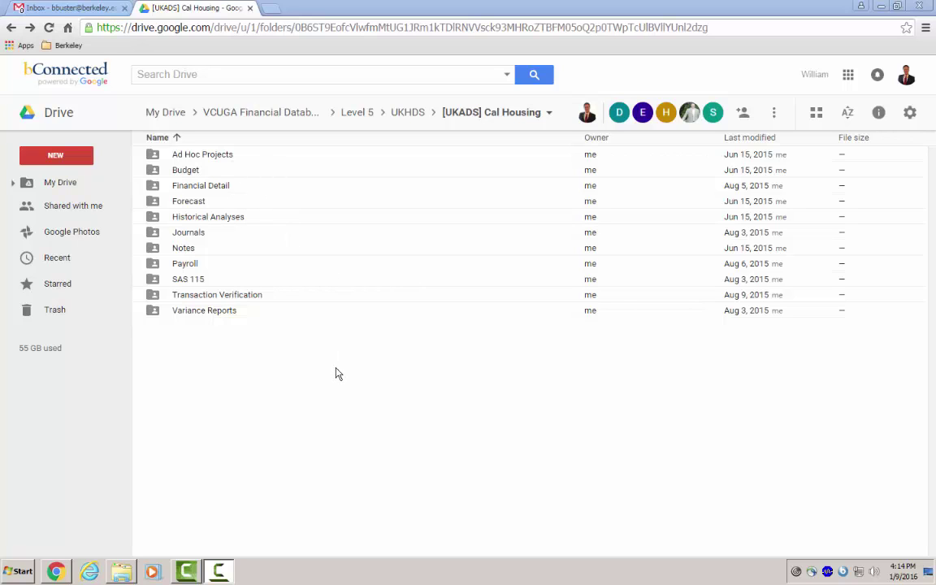
Open UKADS Dec Financial Detail.pdf from the Report folder under Financial Detail, FY 15-16, F. December
{"action": "double_click", "coordinate": [220, 187]}
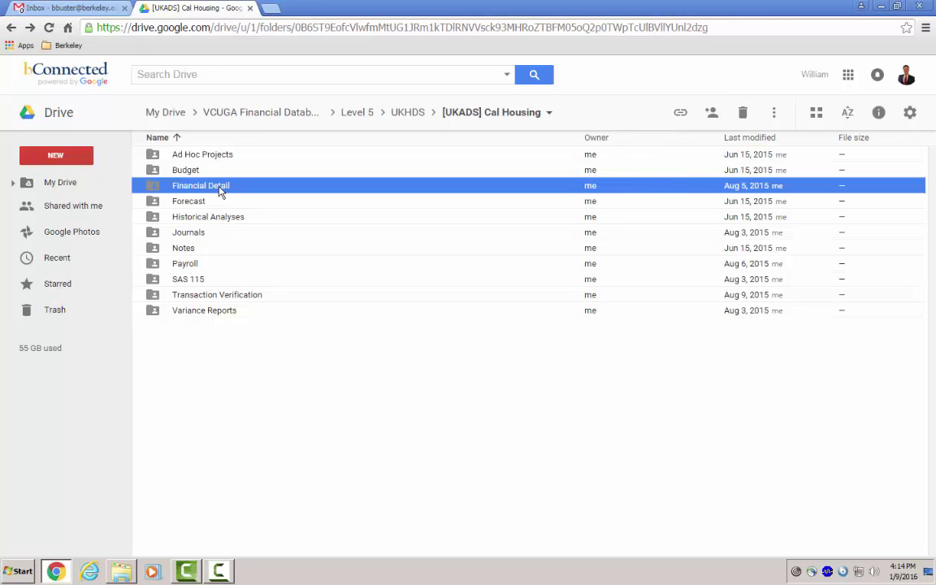
{"action": "double_click", "coordinate": [191, 156]}
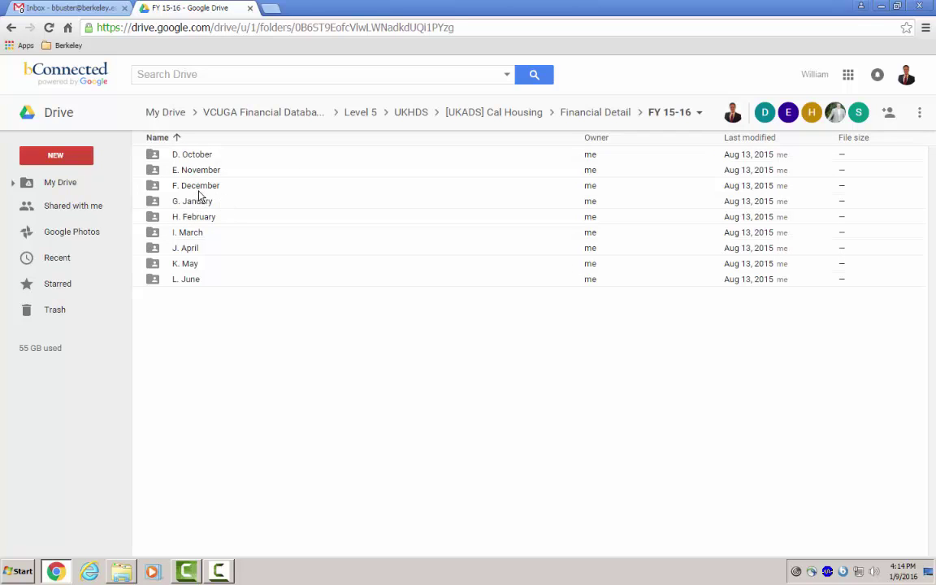
{"action": "double_click", "coordinate": [197, 187]}
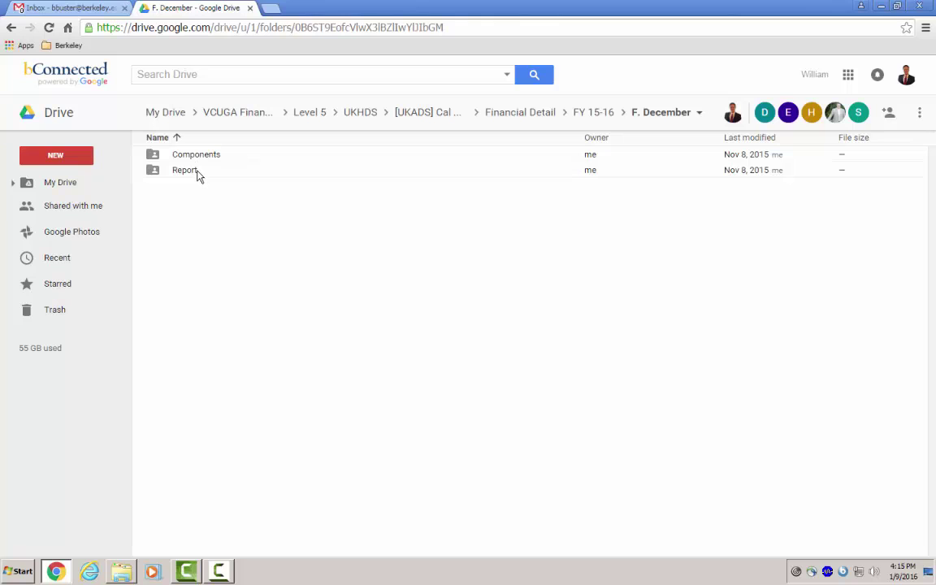
{"action": "double_click", "coordinate": [186, 172]}
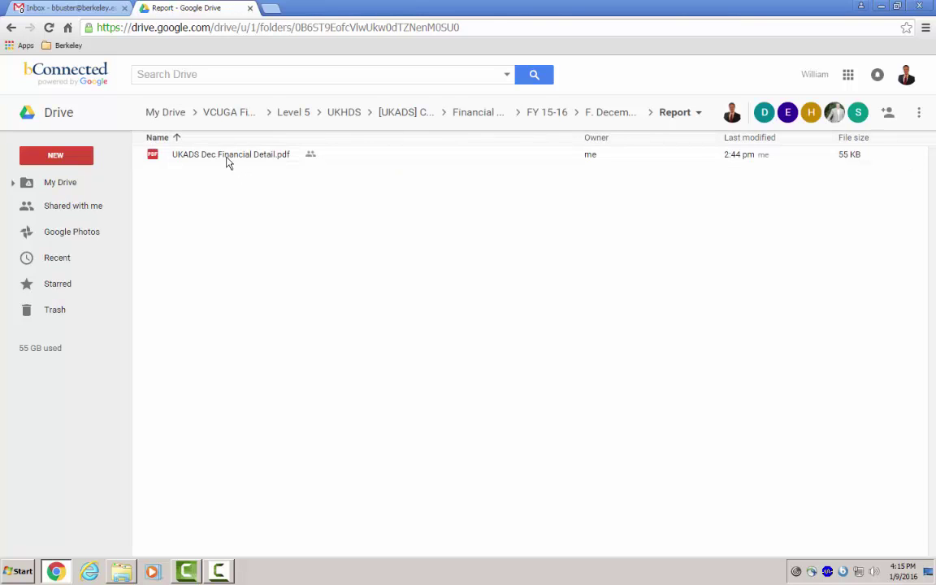
{"action": "double_click", "coordinate": [228, 156]}
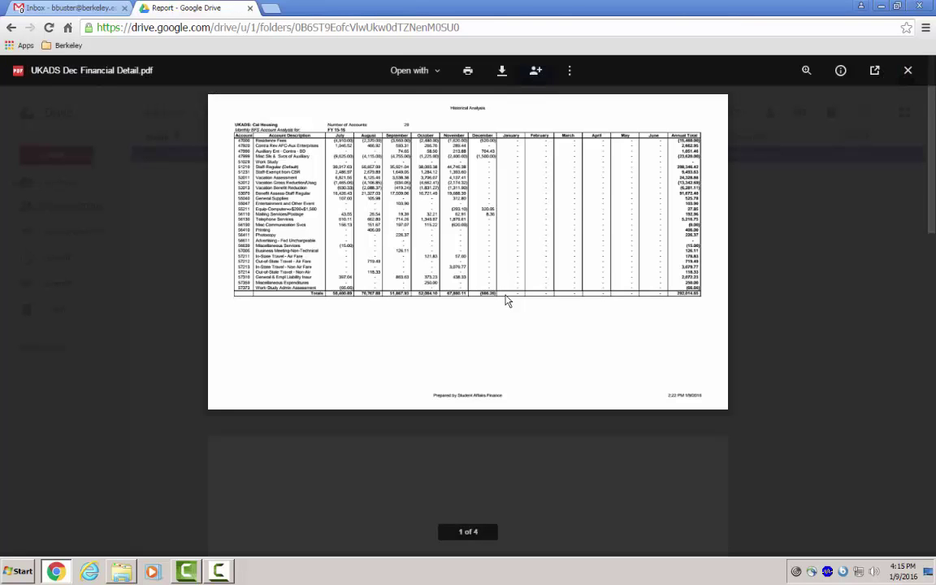
Download the December Financial Detail PDF and open the downloaded copy to review its account analysis page
{"action": "left_click", "coordinate": [504, 72]}
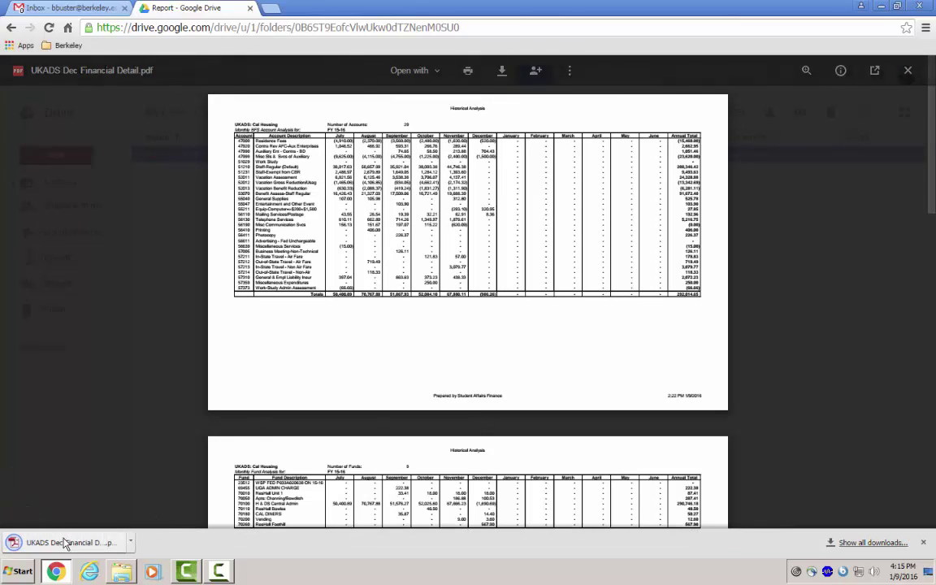
{"action": "left_click", "coordinate": [65, 543]}
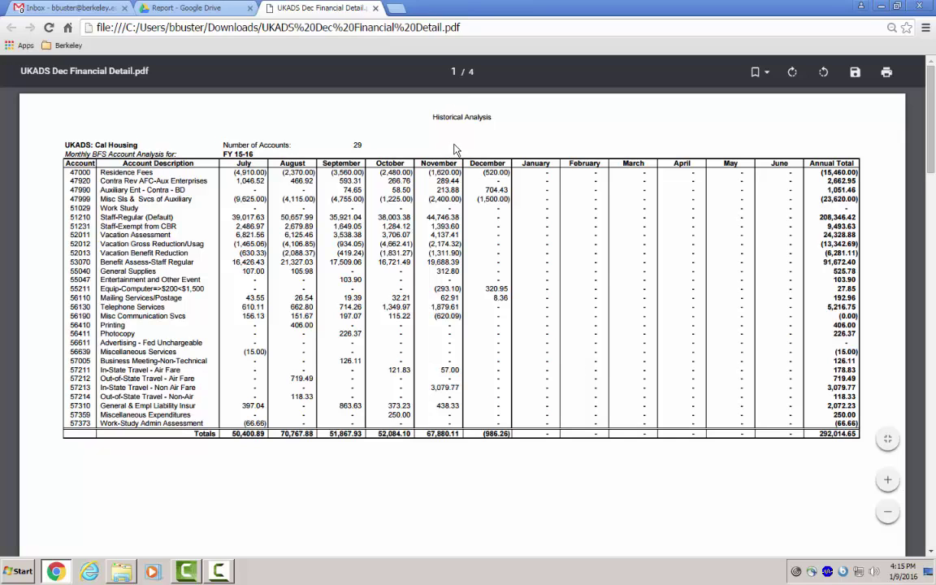
{"action": "left_click_drag", "start_coordinate": [426, 388], "coordinate": [457, 387]}
From the desktop's UKADS Cal Housing folder, open UKADS Account Analysis.xlsx under Historical Analyses, Account, and enable editing
{"action": "left_click", "coordinate": [879, 6]}
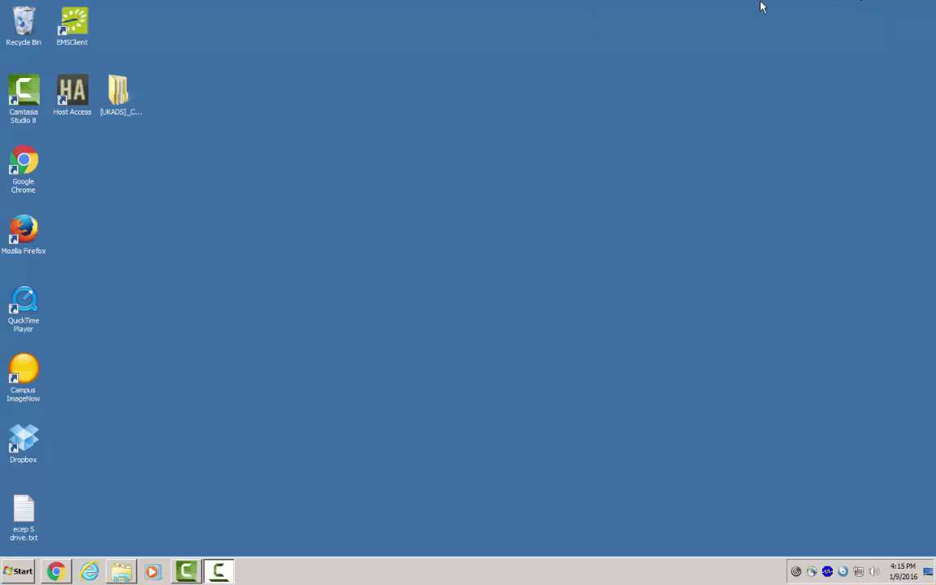
{"action": "double_click", "coordinate": [117, 107]}
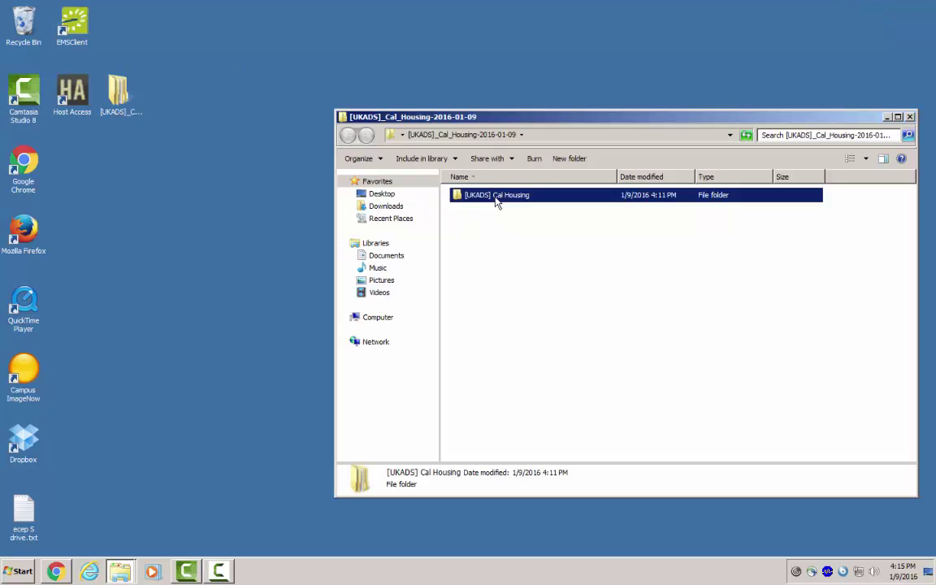
{"action": "double_click", "coordinate": [495, 198]}
{"action": "double_click", "coordinate": [520, 226]}
{"action": "double_click", "coordinate": [485, 197]}
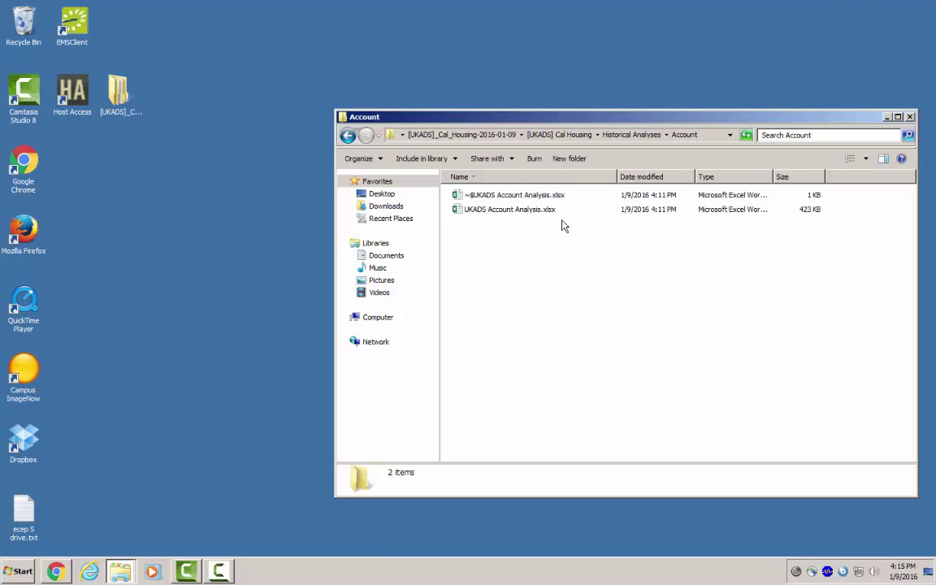
{"action": "double_click", "coordinate": [503, 210]}
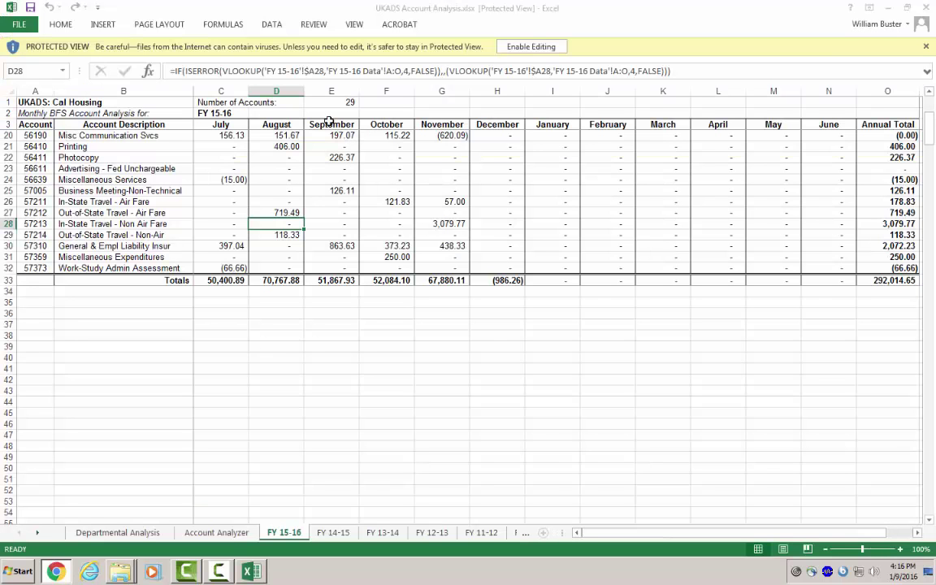
{"action": "left_click", "coordinate": [532, 47]}
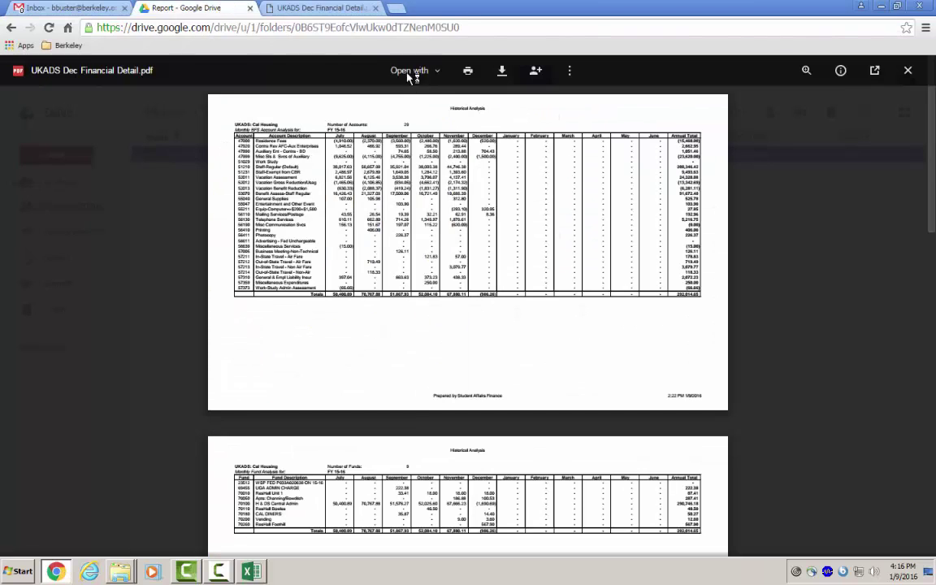
Back in Google Drive, download UKADS Account Analysis.xlsx from Cal Housing's Historical Analyses, Account folder
{"action": "left_click", "coordinate": [74, 7]}
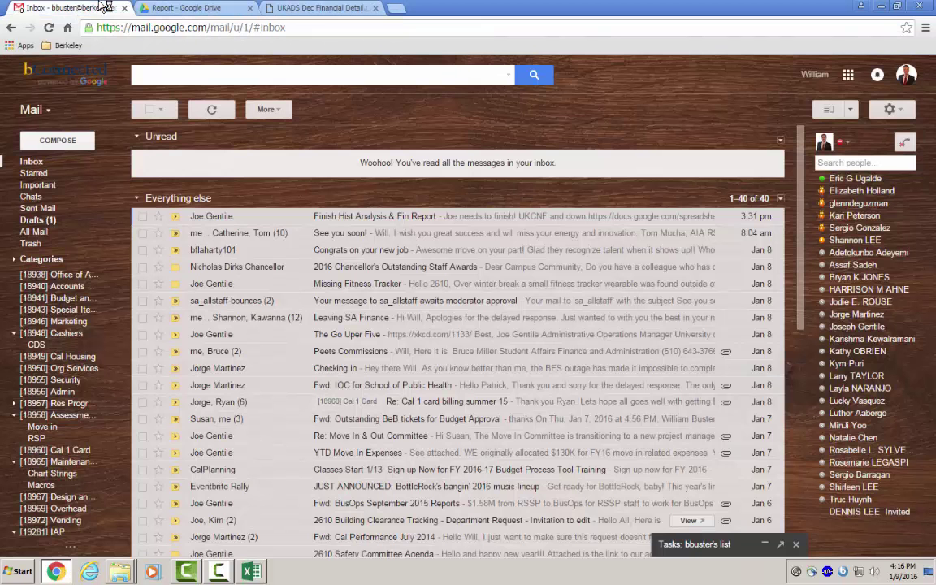
{"action": "left_click", "coordinate": [203, 8]}
{"action": "left_click", "coordinate": [907, 69]}
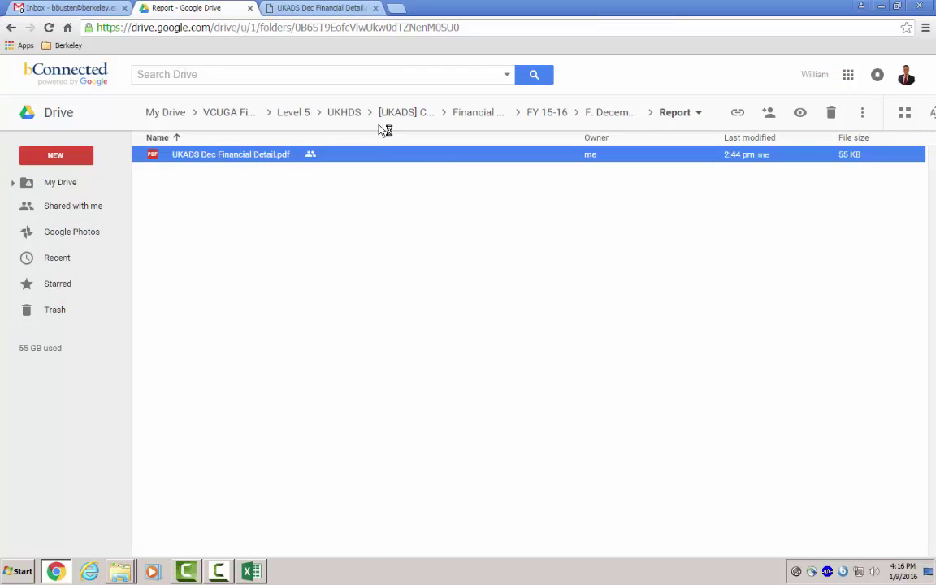
{"action": "left_click", "coordinate": [364, 116]}
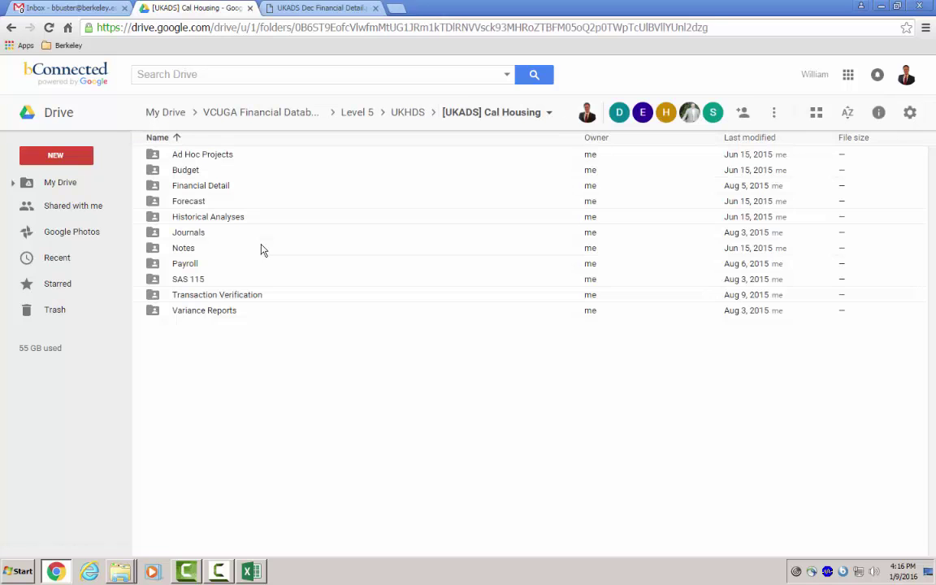
{"action": "double_click", "coordinate": [191, 214]}
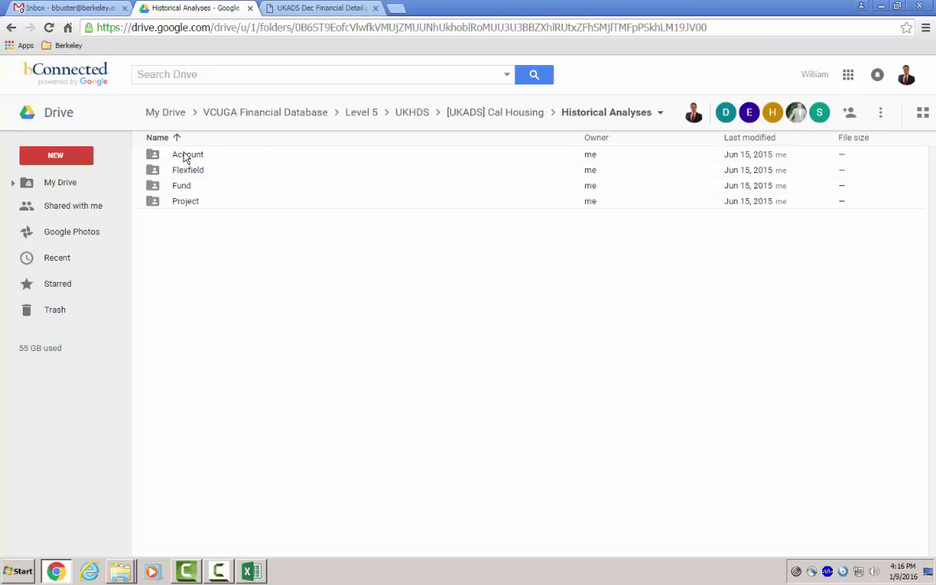
{"action": "double_click", "coordinate": [182, 155]}
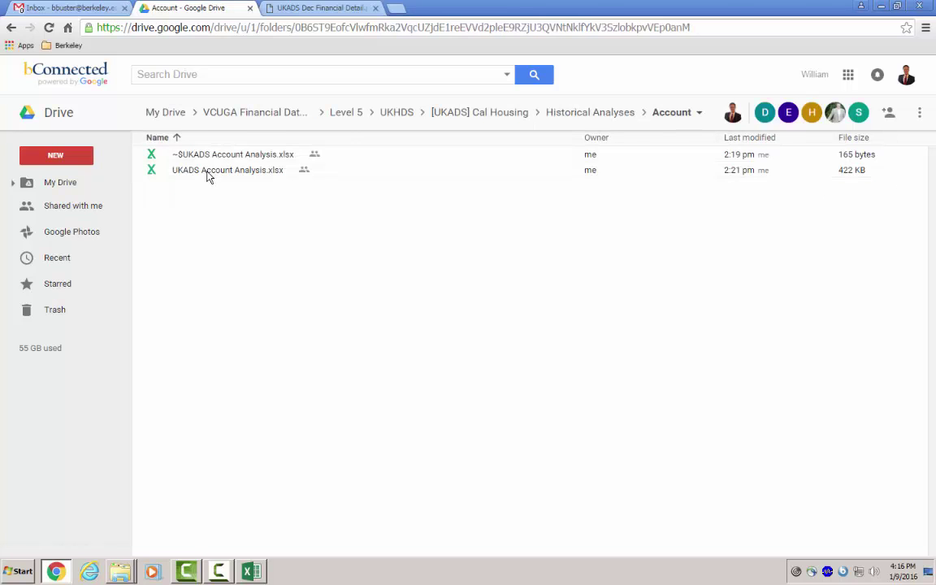
{"action": "right_click", "coordinate": [208, 172]}
{"action": "left_click", "coordinate": [248, 438]}
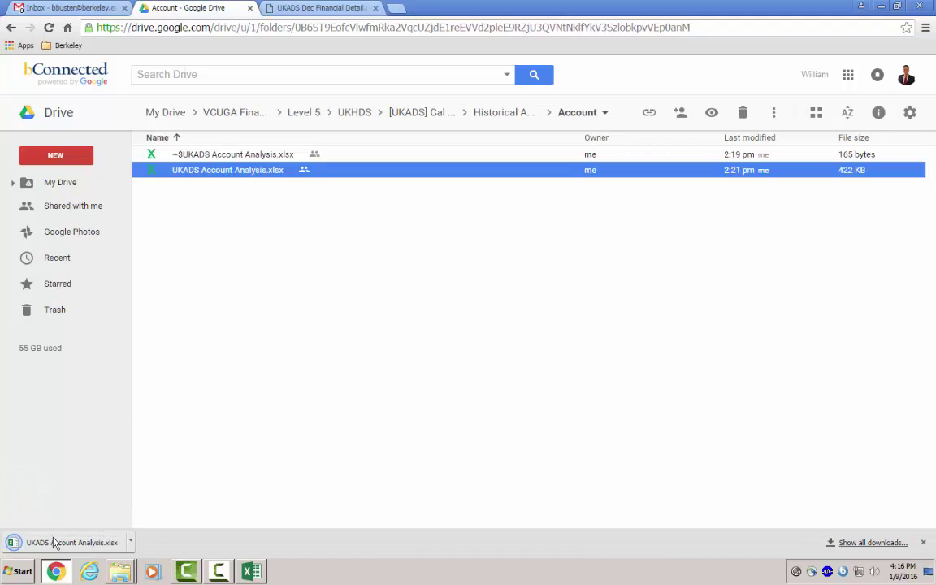
Switch to the Account Analysis workbook in Excel and set the account for review on the Account Analyzer sheet to 57213
{"action": "left_click", "coordinate": [253, 571]}
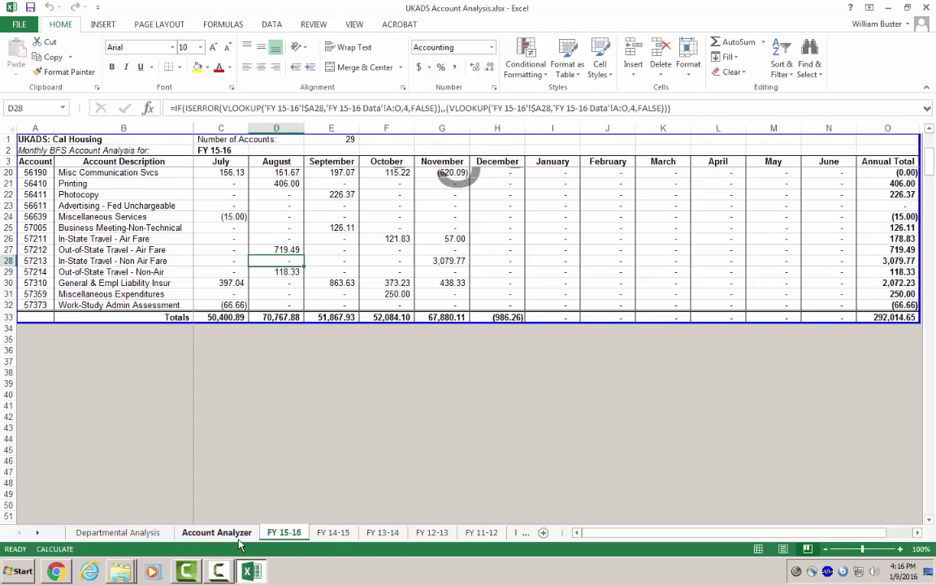
{"action": "key", "text": "Home"}
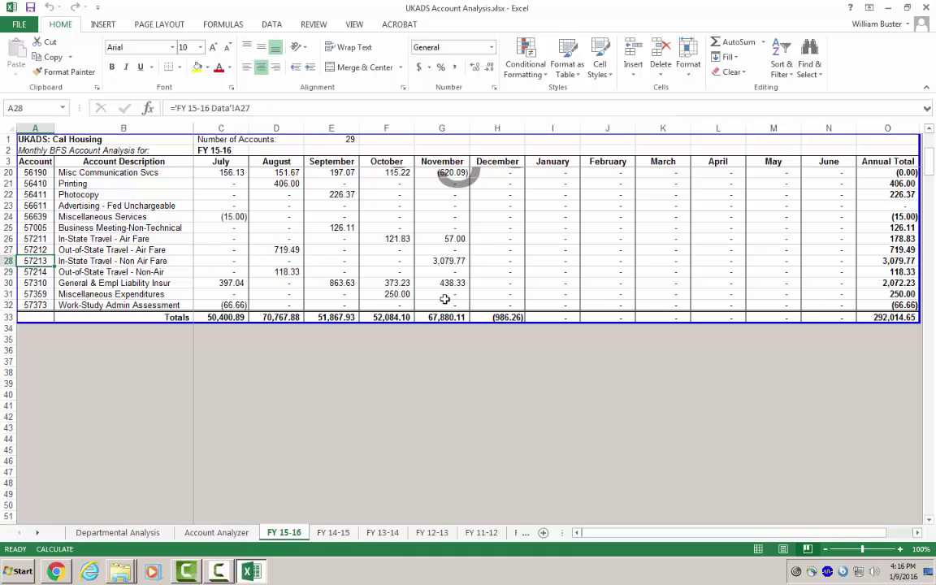
{"action": "left_click", "coordinate": [217, 533]}
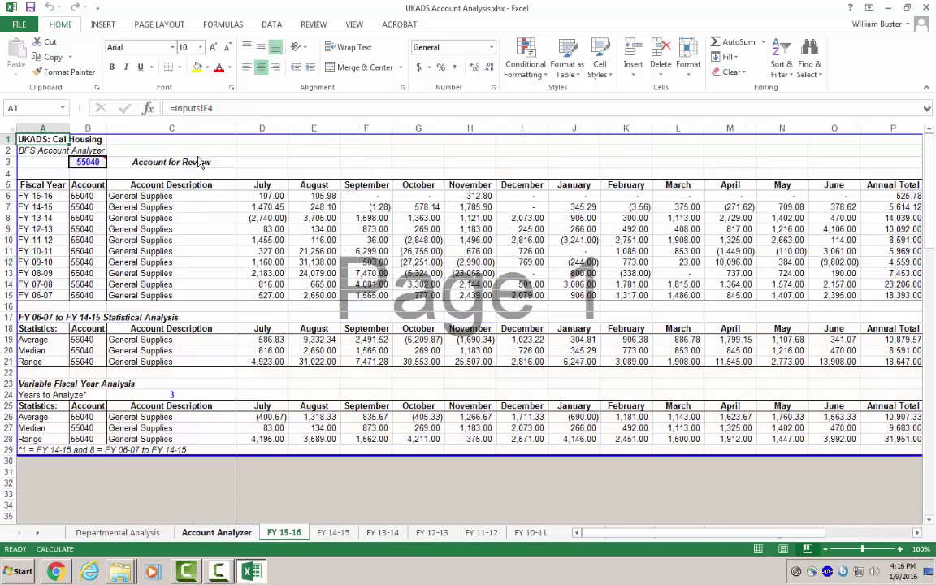
{"action": "left_click", "coordinate": [87, 163]}
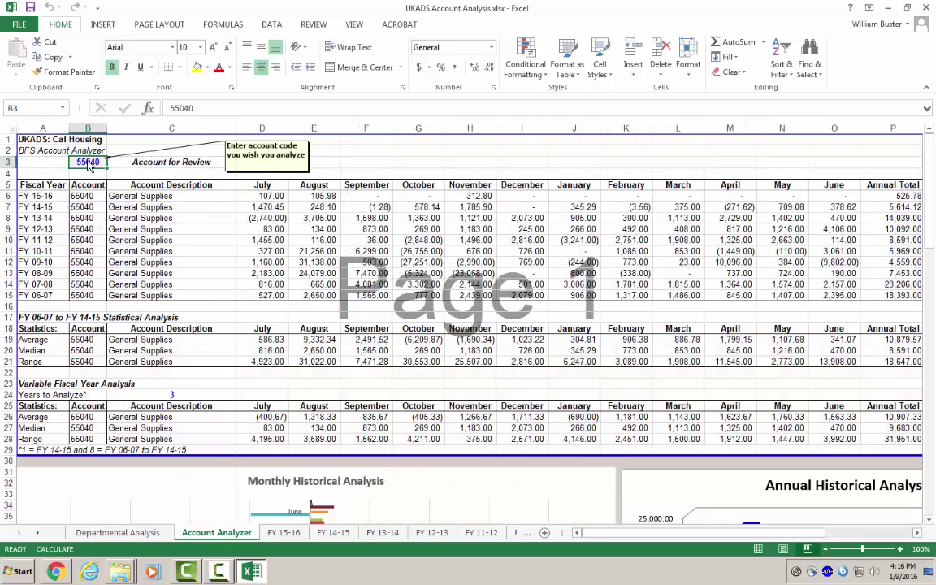
{"action": "type", "text": "57213"}
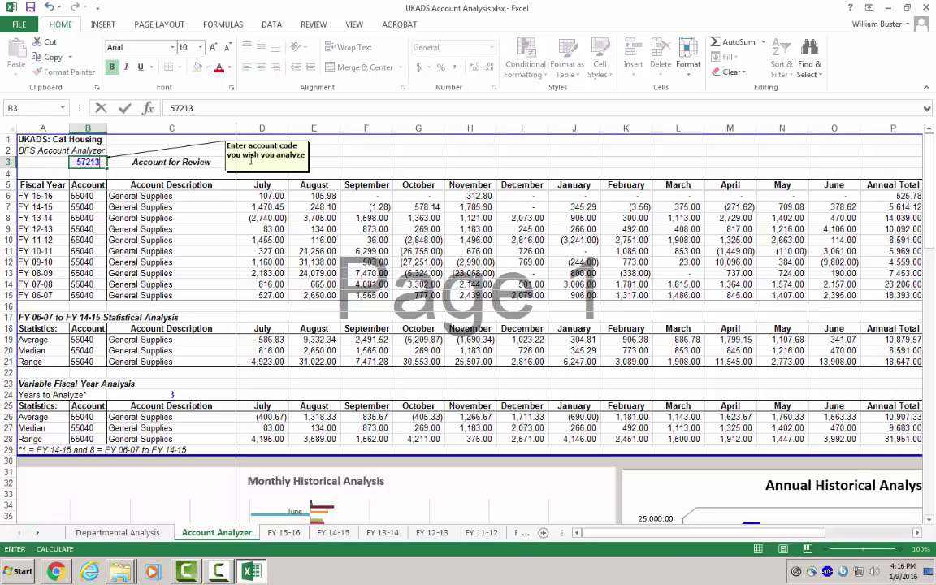
{"action": "key", "text": "Return"}
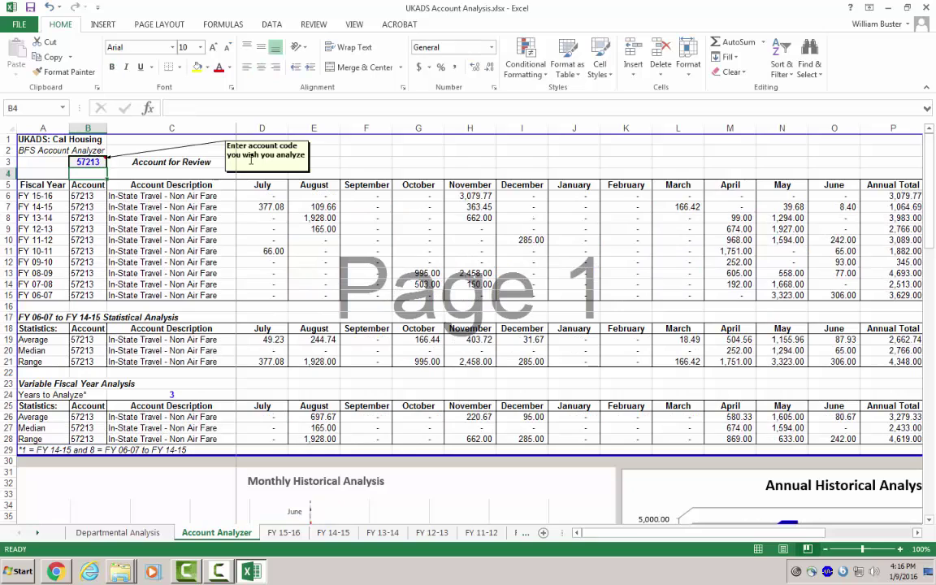
Compare the account's November amounts for FY 15-16 and FY 08-09, then examine the July to December history across fiscal years
{"action": "left_click", "coordinate": [482, 196]}
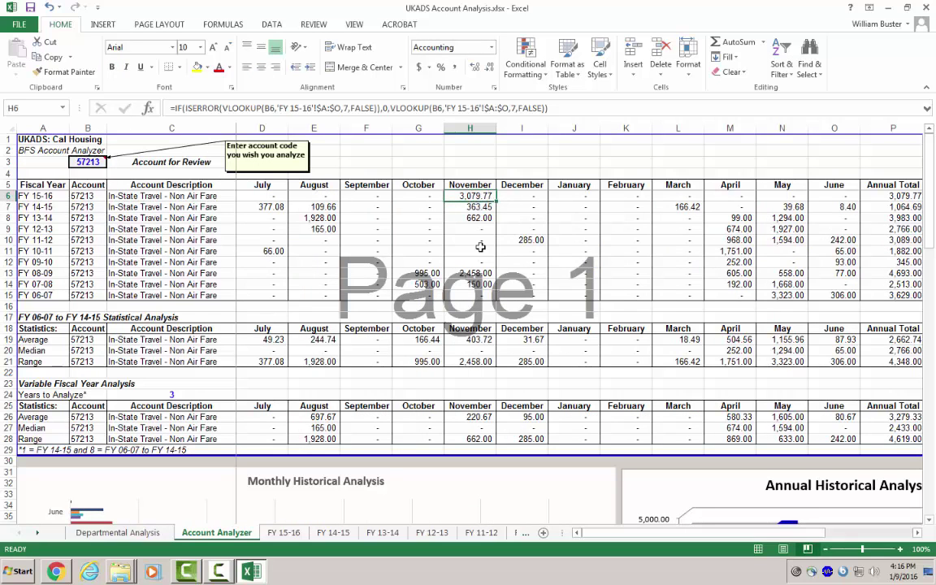
{"action": "left_click", "coordinate": [481, 274]}
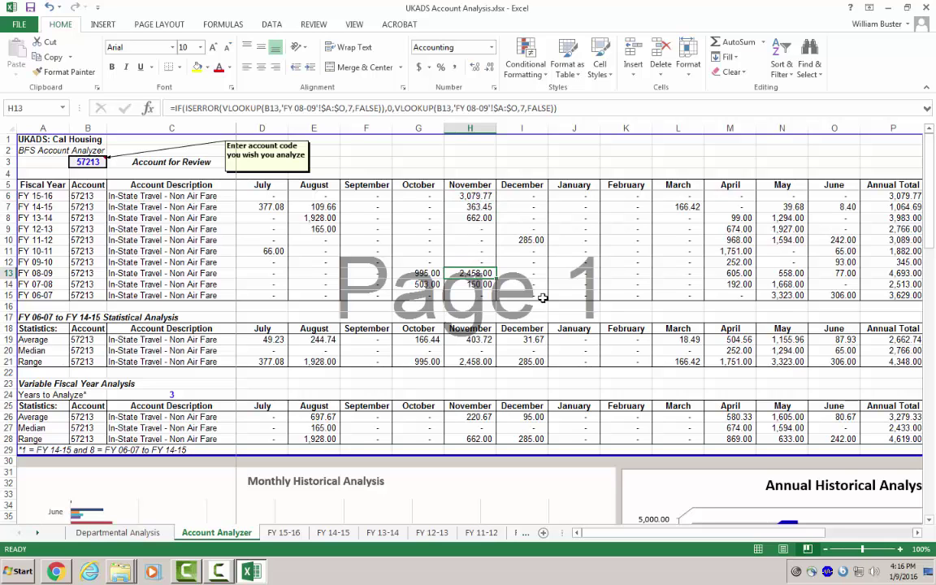
{"action": "left_click_drag", "start_coordinate": [261, 185], "coordinate": [523, 293]}
{"action": "left_click", "coordinate": [415, 228]}
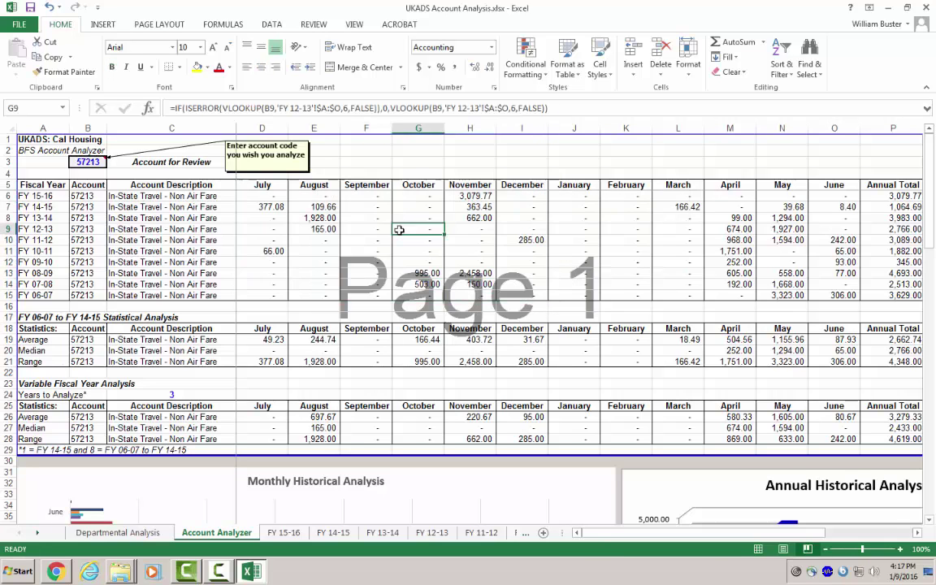
{"action": "left_click", "coordinate": [321, 217]}
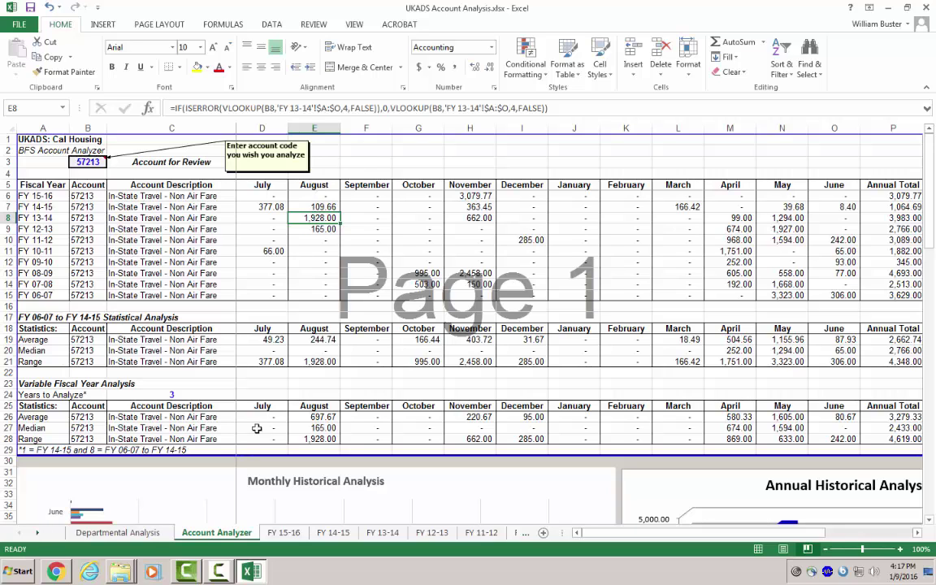
Switch to the local Cal Housing files and open UKADS Transactions.xlsx from the Database folder under Transaction Verification
{"action": "mouse_move", "coordinate": [120, 571]}
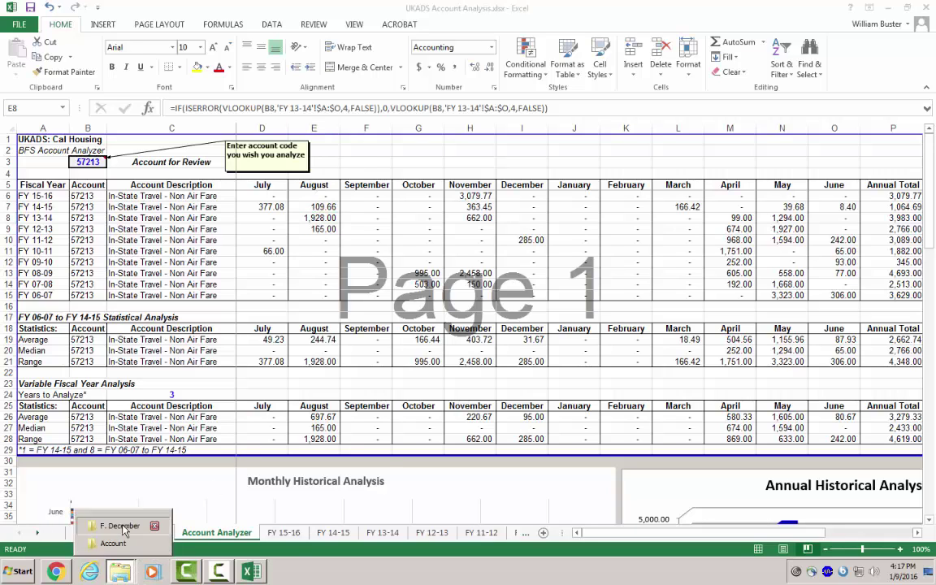
{"action": "left_click", "coordinate": [121, 526]}
{"action": "left_click", "coordinate": [334, 121]}
{"action": "left_click", "coordinate": [334, 121]}
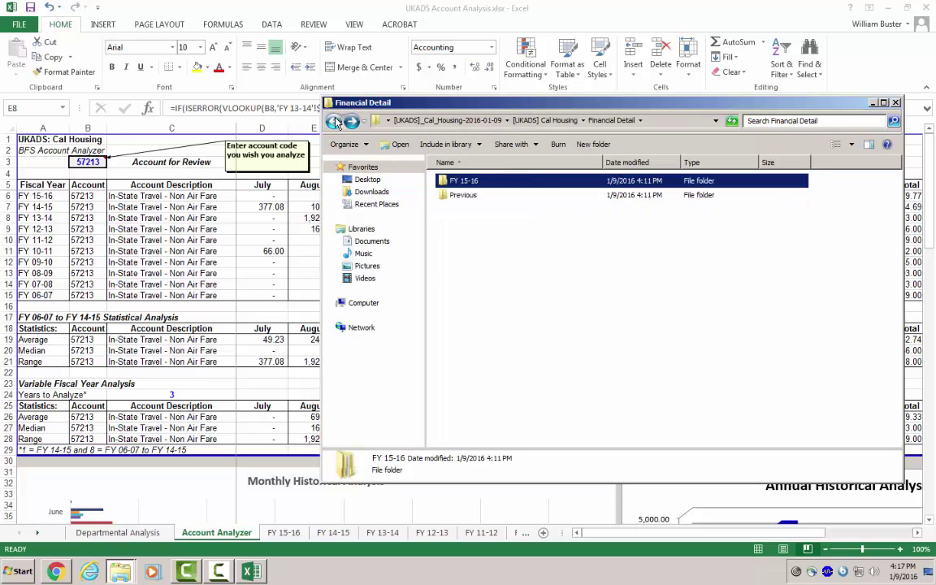
{"action": "left_click", "coordinate": [334, 121]}
{"action": "double_click", "coordinate": [482, 256]}
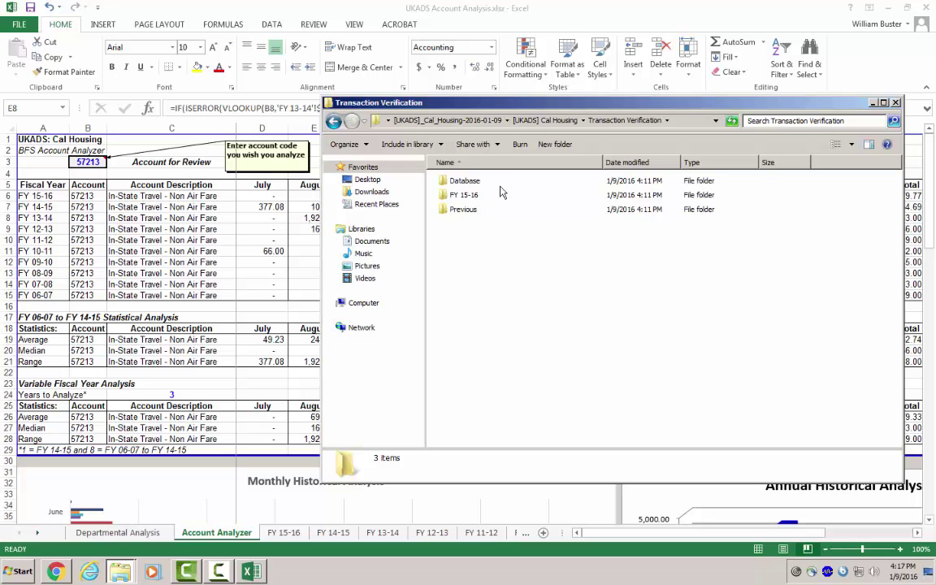
{"action": "double_click", "coordinate": [460, 180]}
{"action": "double_click", "coordinate": [471, 180]}
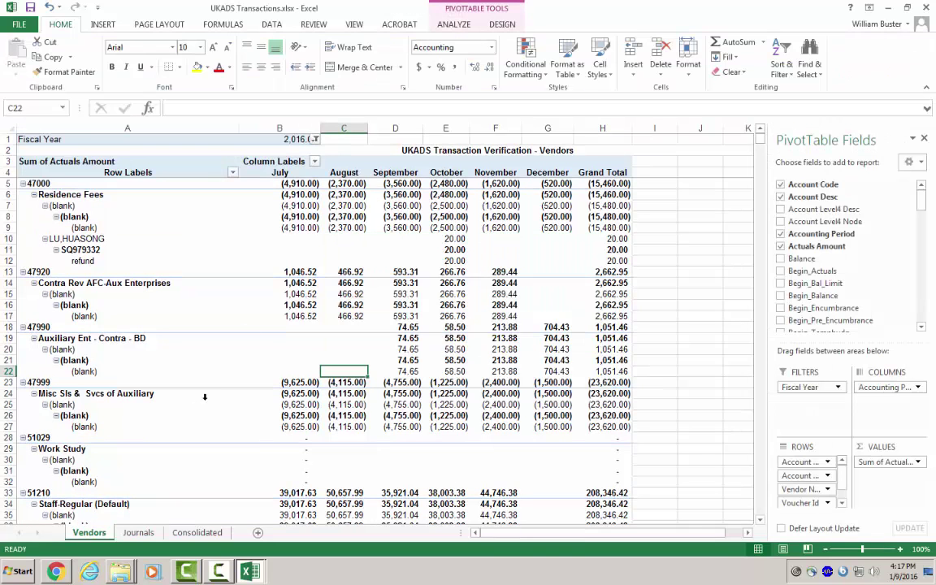
Find account 57213 in the Vendors pivot table to review its individual vendor transactions
{"action": "left_click", "coordinate": [138, 533]}
{"action": "key", "text": "ctrl+Page_Up"}
{"action": "scroll", "coordinate": [385, 356], "scroll_direction": "down", "scroll_amount": 5}
{"action": "key", "text": "ctrl+f"}
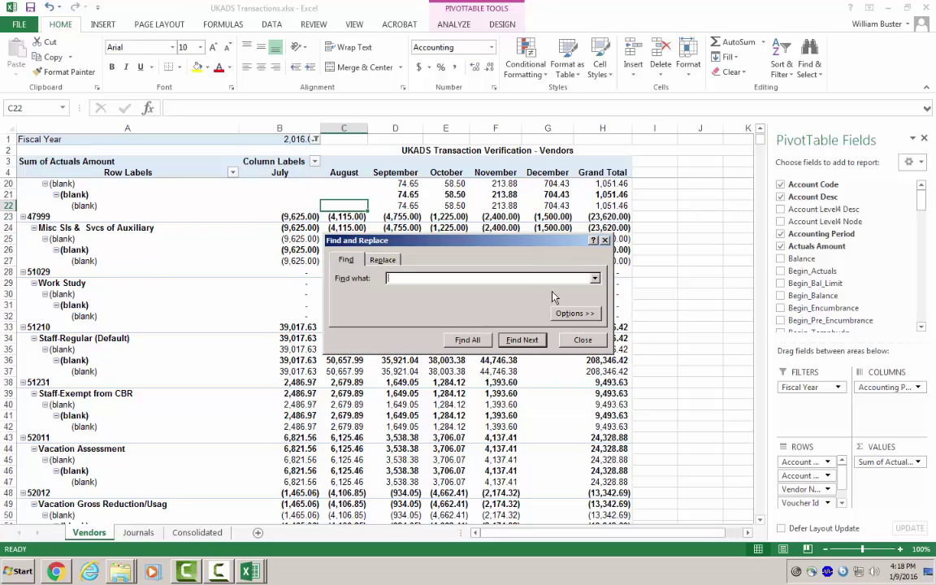
{"action": "type", "text": "57213"}
{"action": "key", "text": "Return"}
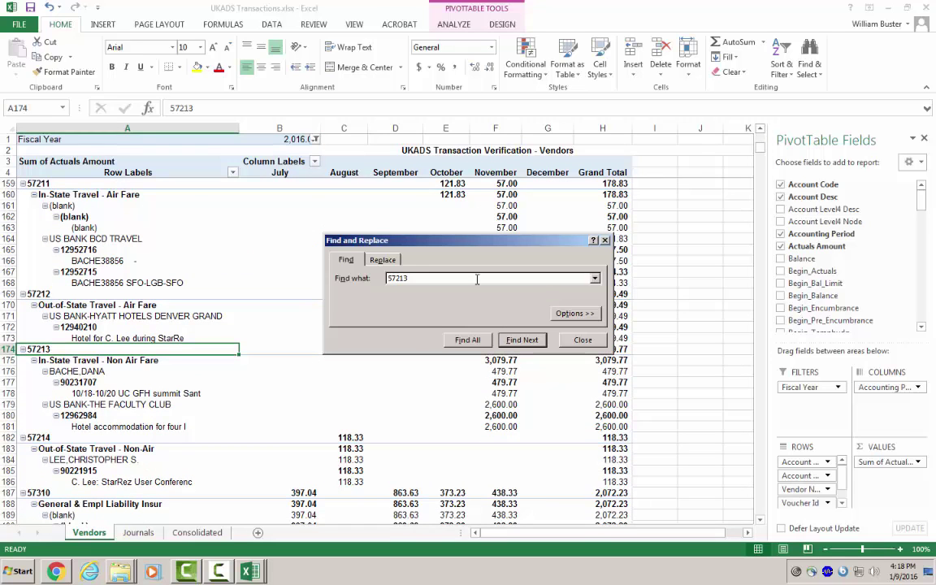
{"action": "left_click", "coordinate": [605, 240]}
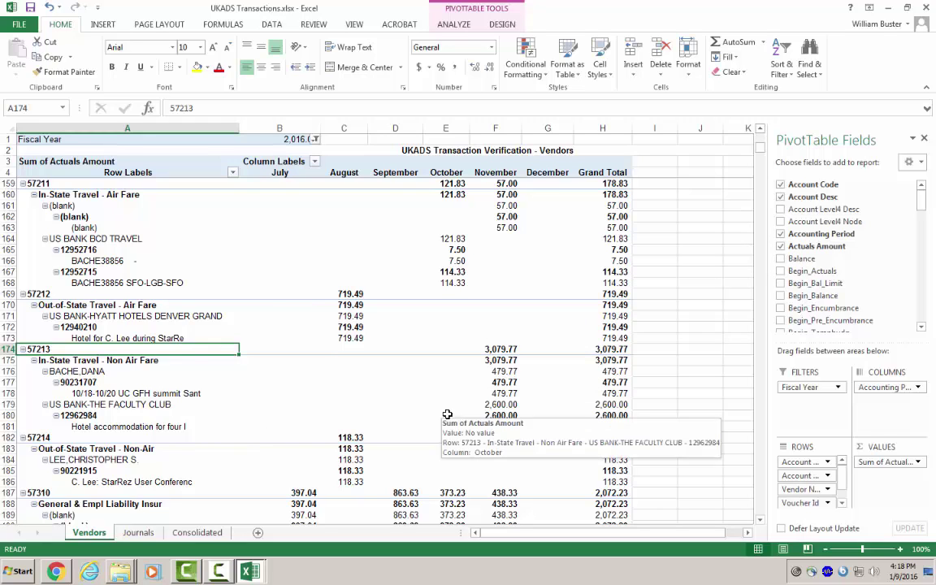
Filter the Vendors pivot table to keep only account 57213
{"action": "right_click", "coordinate": [51, 352]}
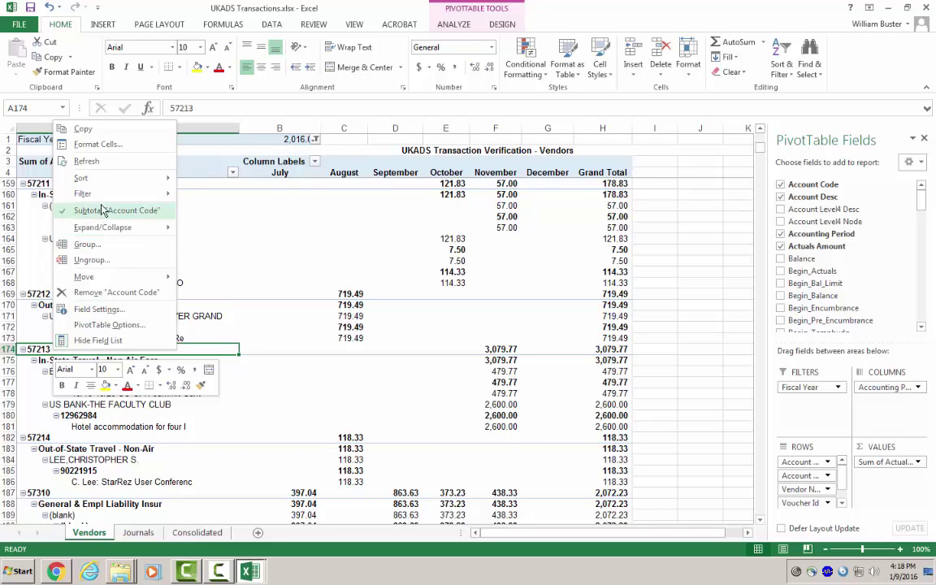
{"action": "mouse_move", "coordinate": [77, 197]}
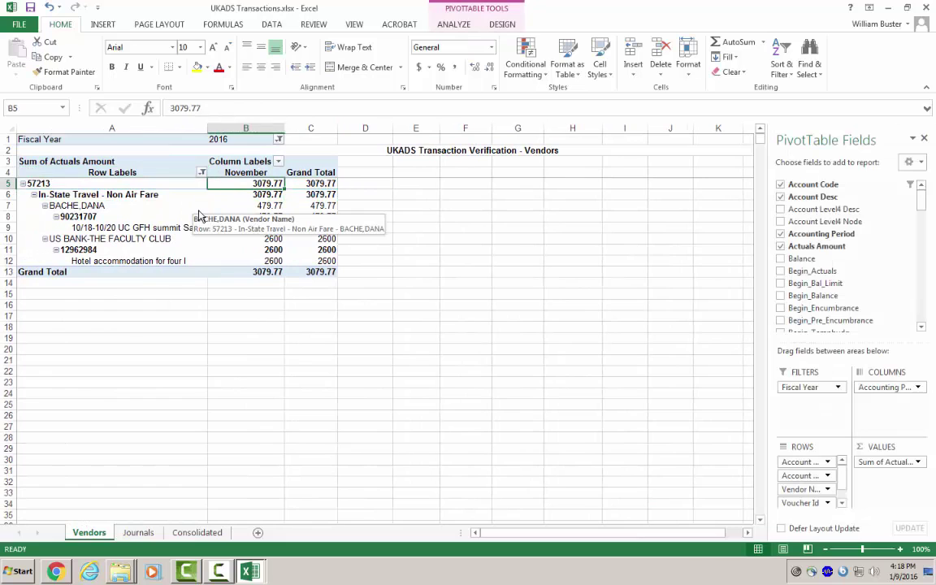
{"action": "key", "text": "Left"}
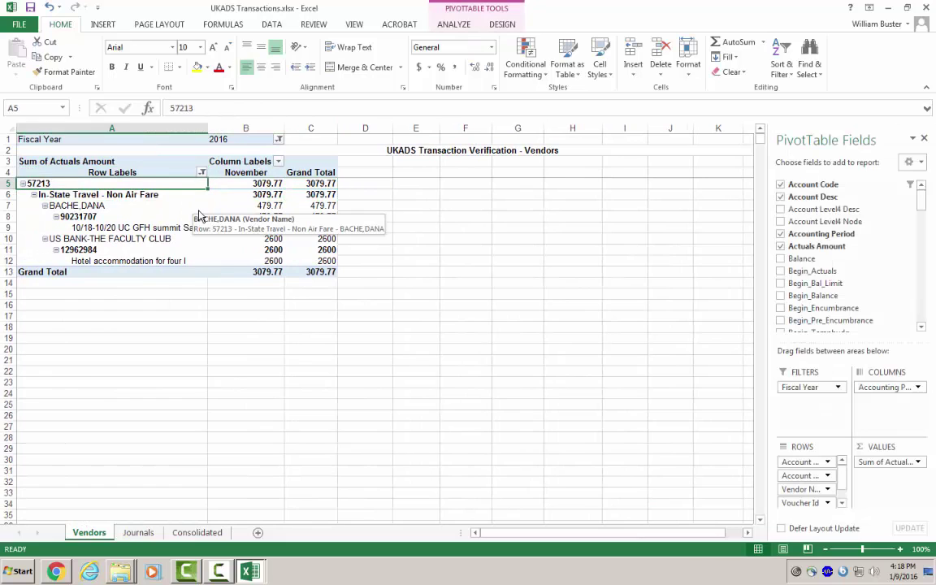
Review the vendors, voucher IDs and line descriptions behind account 57213's November amount
{"action": "left_click", "coordinate": [94, 210]}
{"action": "left_click", "coordinate": [115, 223]}
{"action": "left_click", "coordinate": [119, 238]}
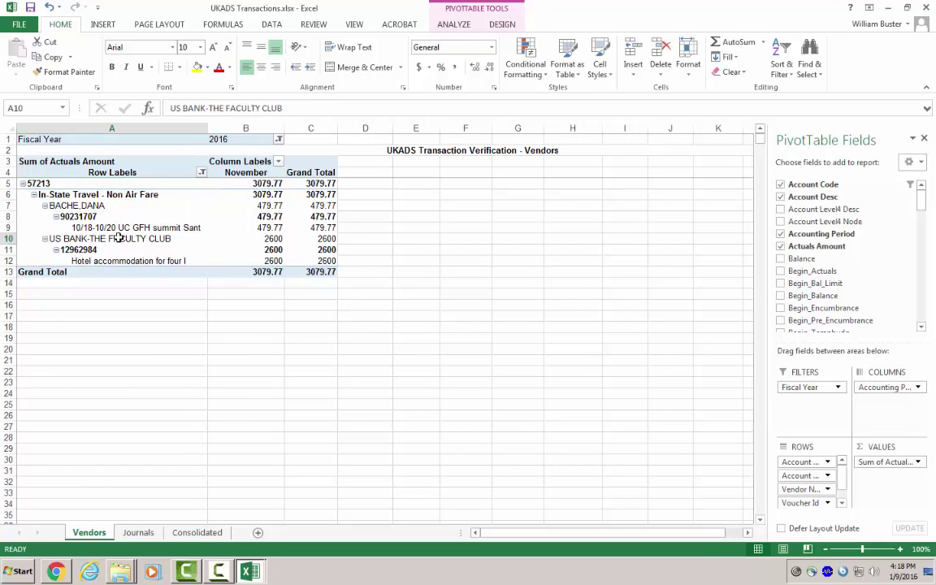
{"action": "left_click", "coordinate": [96, 206]}
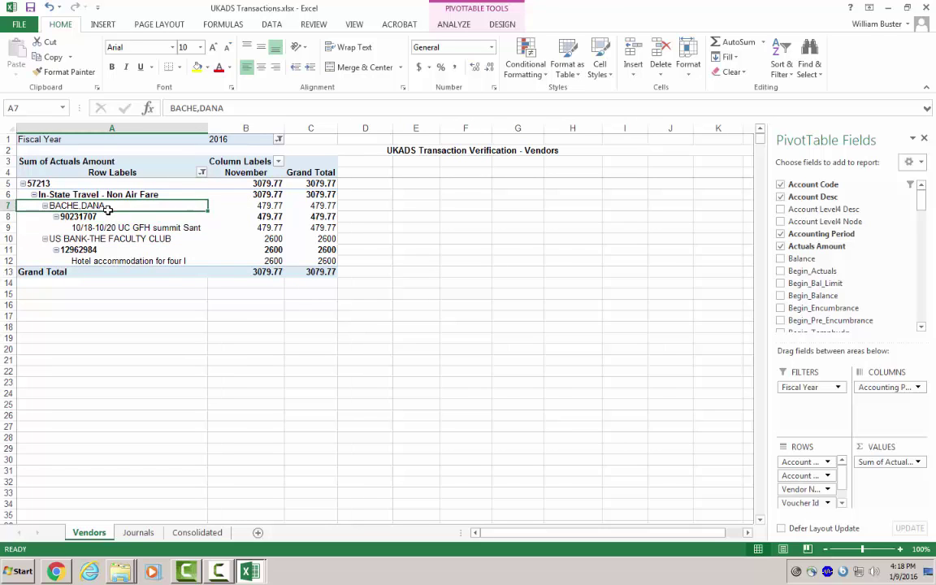
{"action": "left_click", "coordinate": [139, 262]}
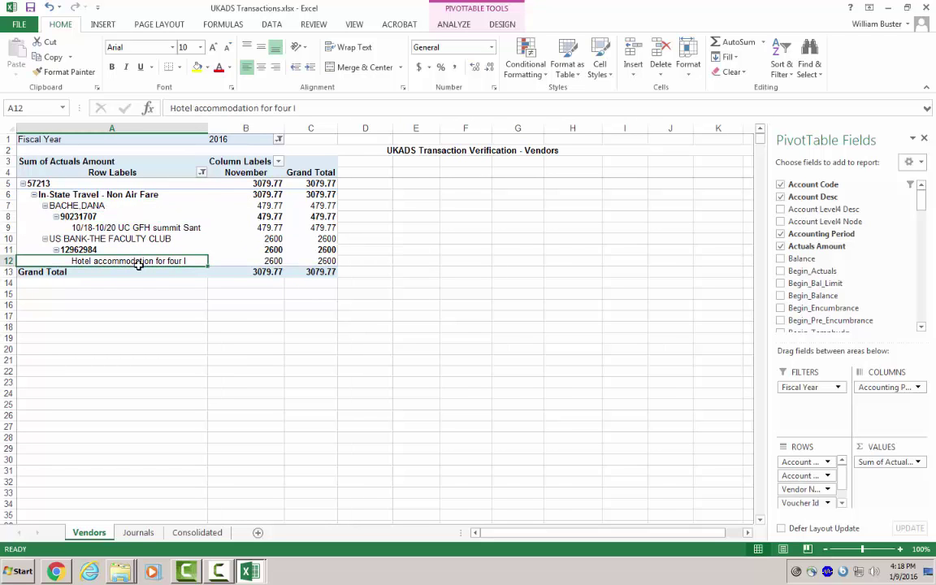
{"action": "left_click", "coordinate": [118, 244]}
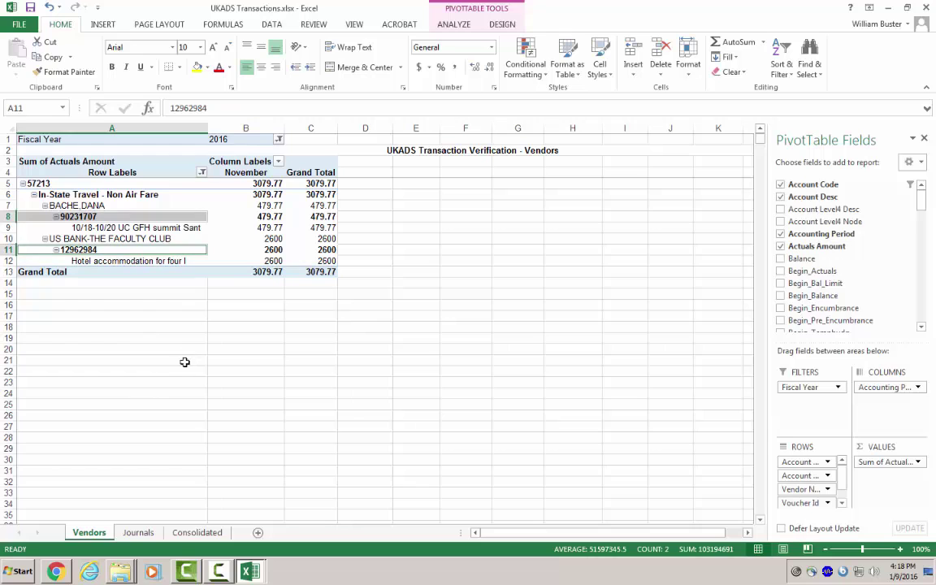
Find account 57213 in the Journals pivot table
{"action": "left_click", "coordinate": [138, 533]}
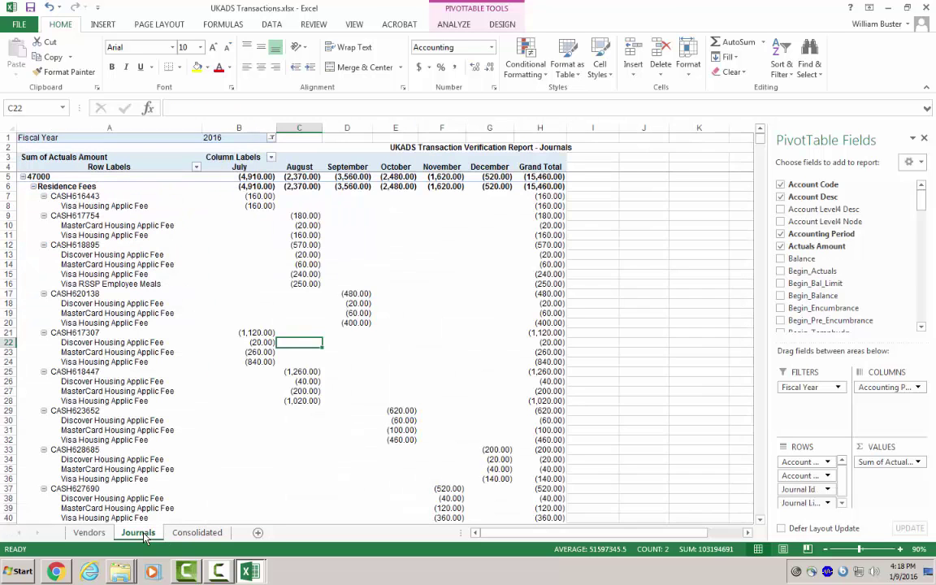
{"action": "left_click", "coordinate": [177, 303]}
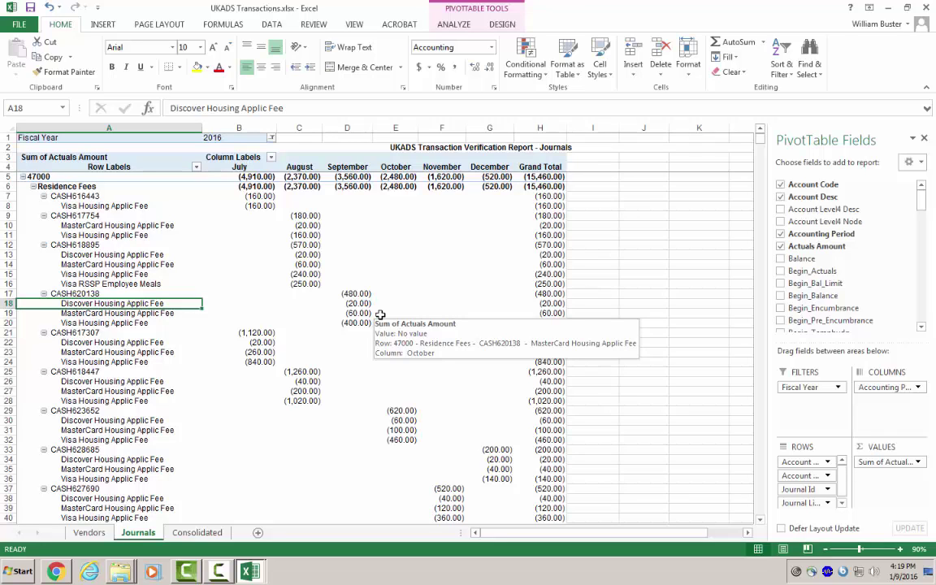
{"action": "key", "text": "ctrl+f"}
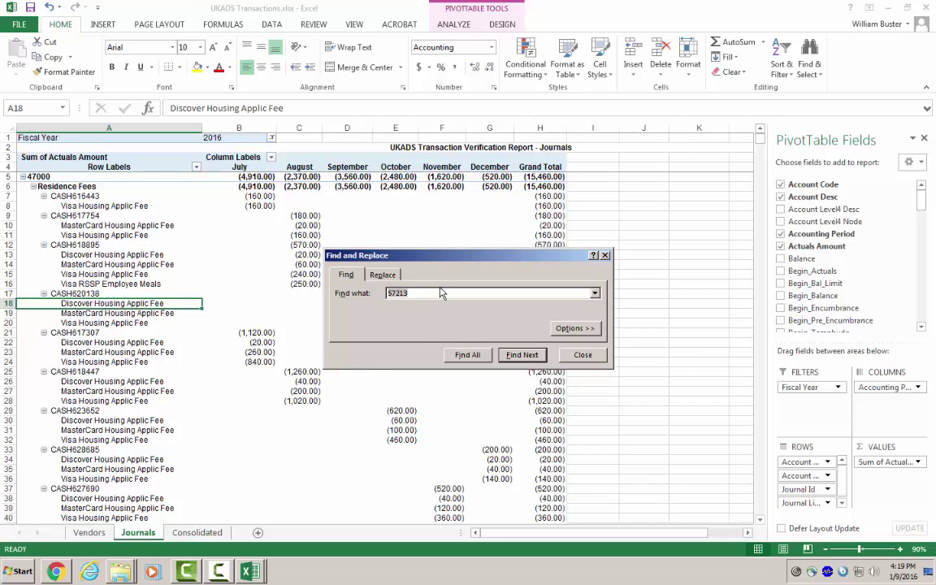
{"action": "left_click", "coordinate": [527, 356]}
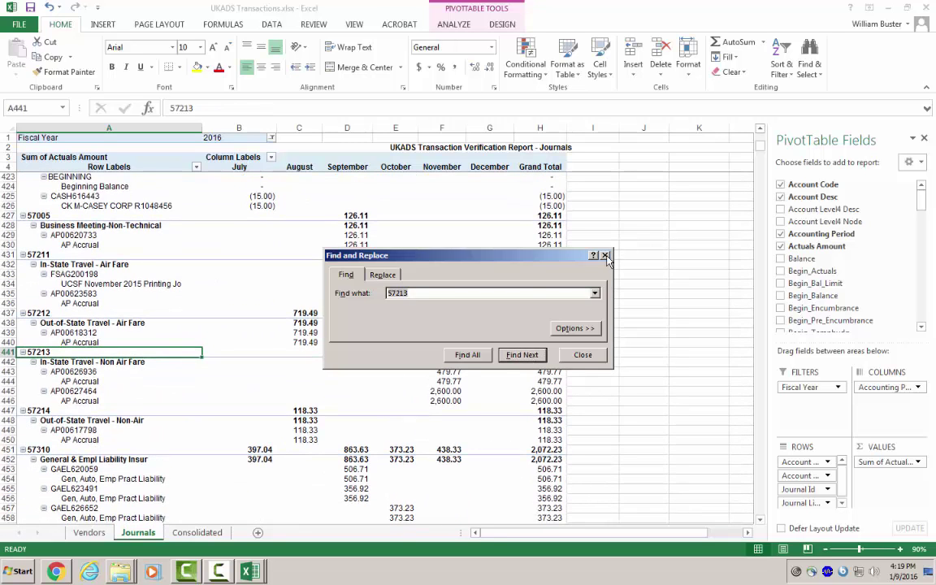
{"action": "key", "text": "Escape"}
Filter the Journals pivot table to keep only account 57213 and return to the top of the table
{"action": "right_click", "coordinate": [59, 352]}
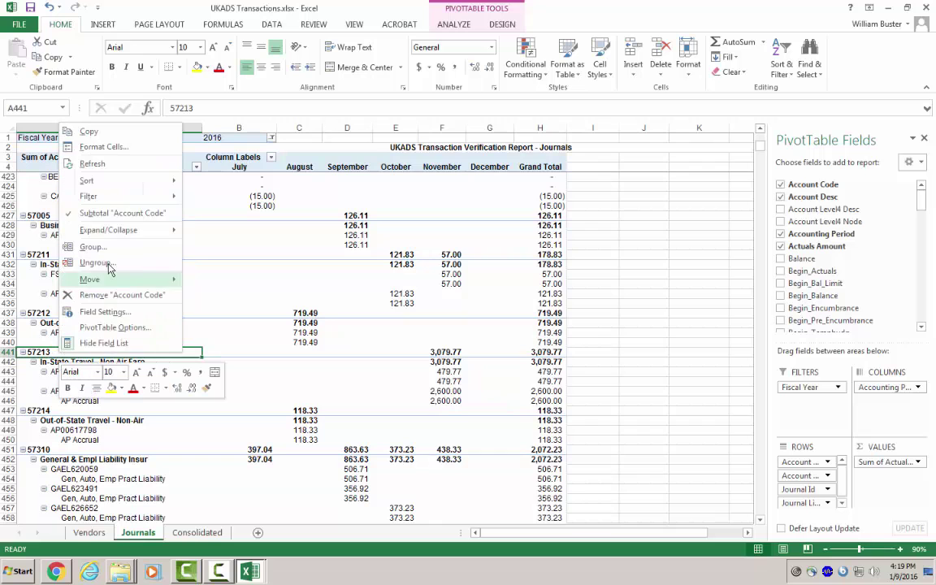
{"action": "mouse_move", "coordinate": [114, 197]}
{"action": "left_click", "coordinate": [252, 212]}
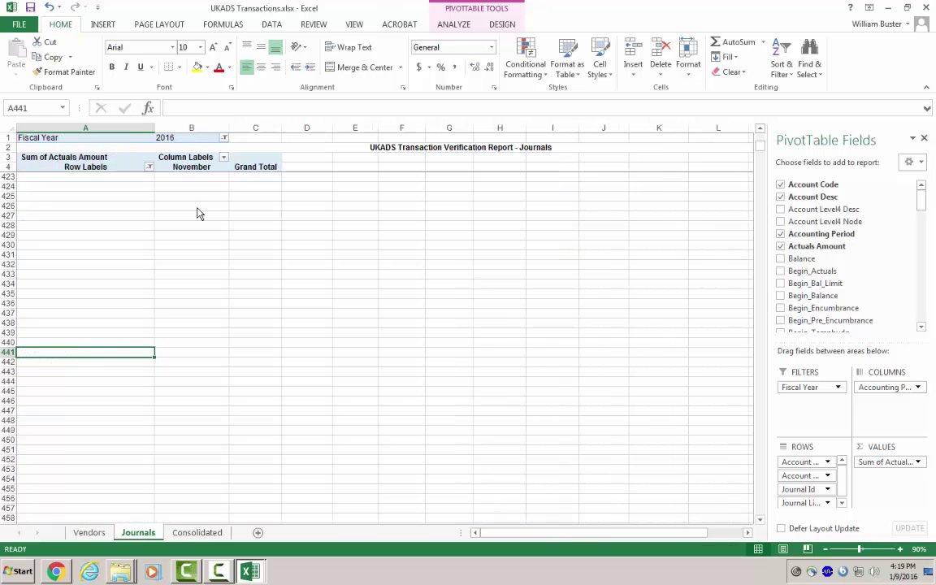
{"action": "scroll", "coordinate": [234, 247], "scroll_direction": "up", "scroll_amount": 6}
{"action": "key", "text": "ctrl+Up"}
{"action": "key", "text": "ctrl+Up"}
Examine the journal IDs, AP Accrual lines and November amounts for account 57213
{"action": "key", "text": "Down"}
{"action": "key", "text": "Down"}
{"action": "key", "text": "Down"}
{"action": "key", "text": "Down"}
{"action": "key", "text": "Down"}
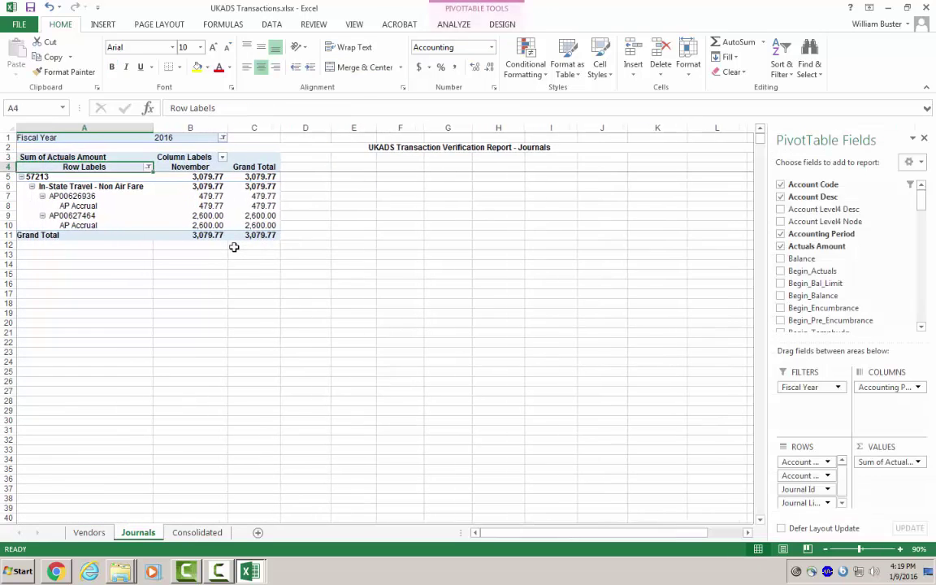
{"action": "key", "text": "Right"}
{"action": "key", "text": "Left"}
{"action": "key", "text": "Down"}
{"action": "key", "text": "Up"}
{"action": "key", "text": "Right"}
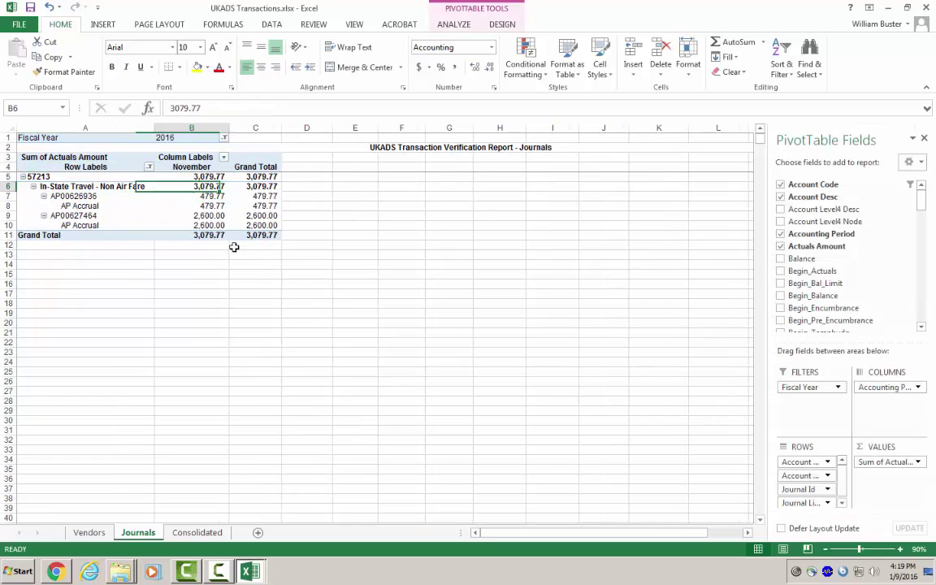
{"action": "key", "text": "Left"}
{"action": "key", "text": "Down"}
{"action": "key", "text": "Down"}
{"action": "key", "text": "Down"}
{"action": "key", "text": "Down"}
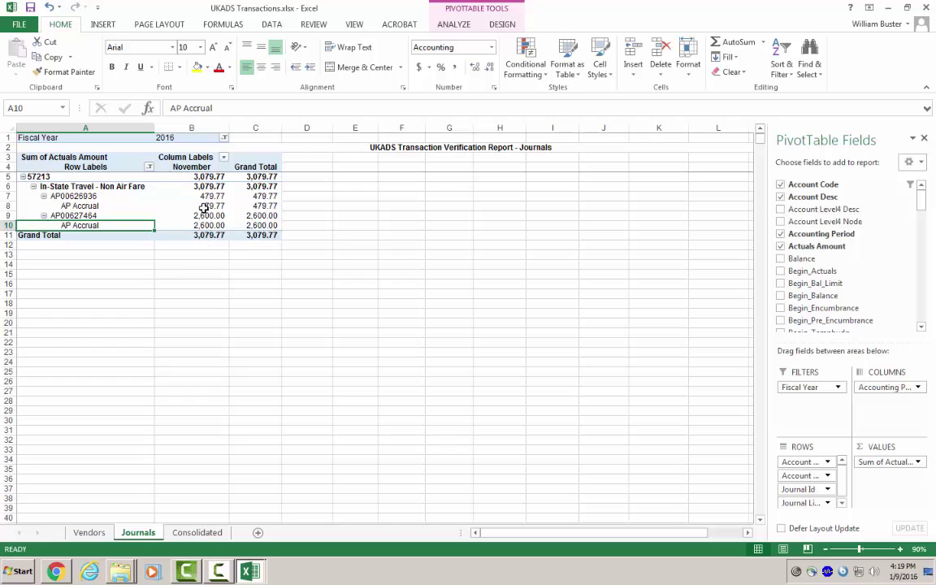
Return to the Vendors pivot table and review the transaction descriptions under account 57213
{"action": "left_click", "coordinate": [81, 532]}
{"action": "left_click", "coordinate": [92, 223]}
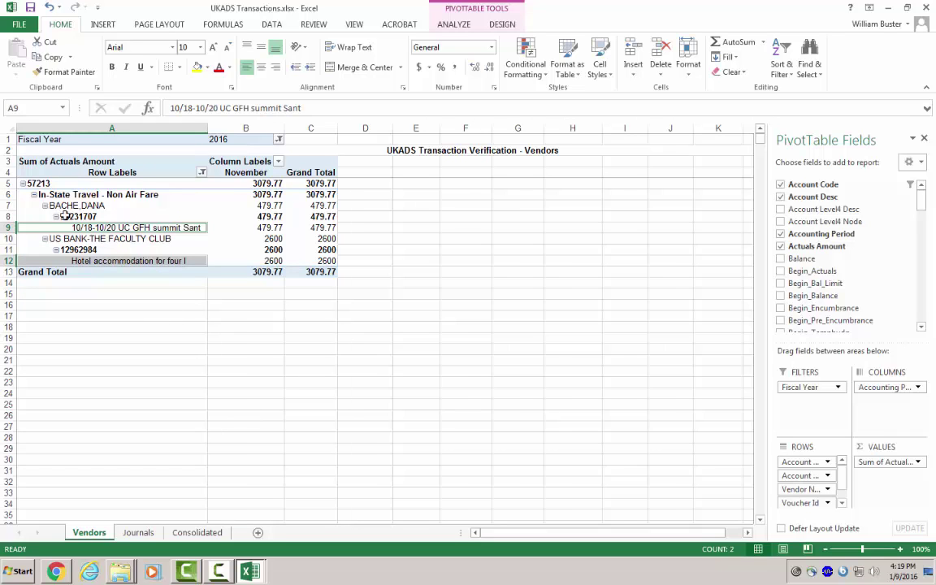
{"action": "left_click", "coordinate": [43, 183]}
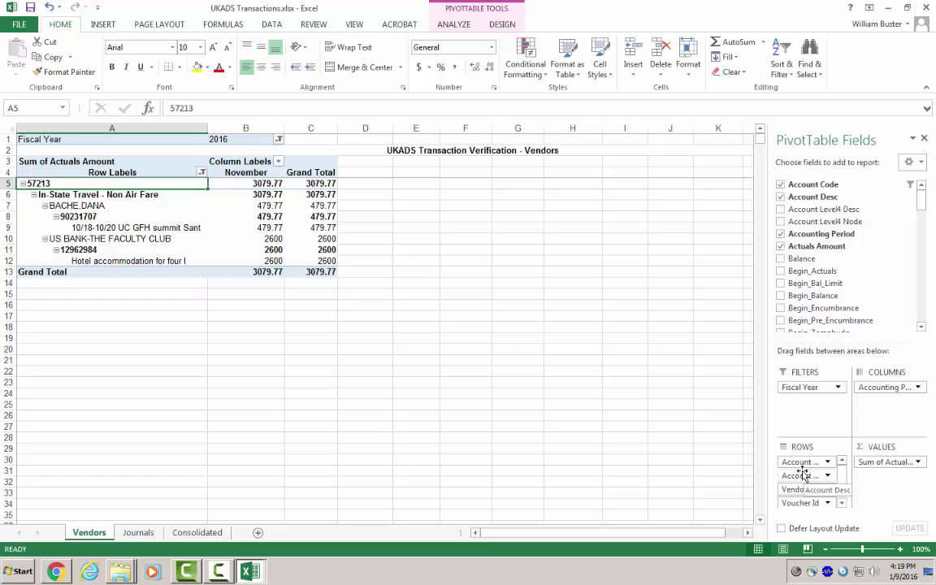
Remove Accounting Period from the Vendors pivot table's columns and move Fiscal Year from the filters into the columns
{"action": "left_click", "coordinate": [902, 390]}
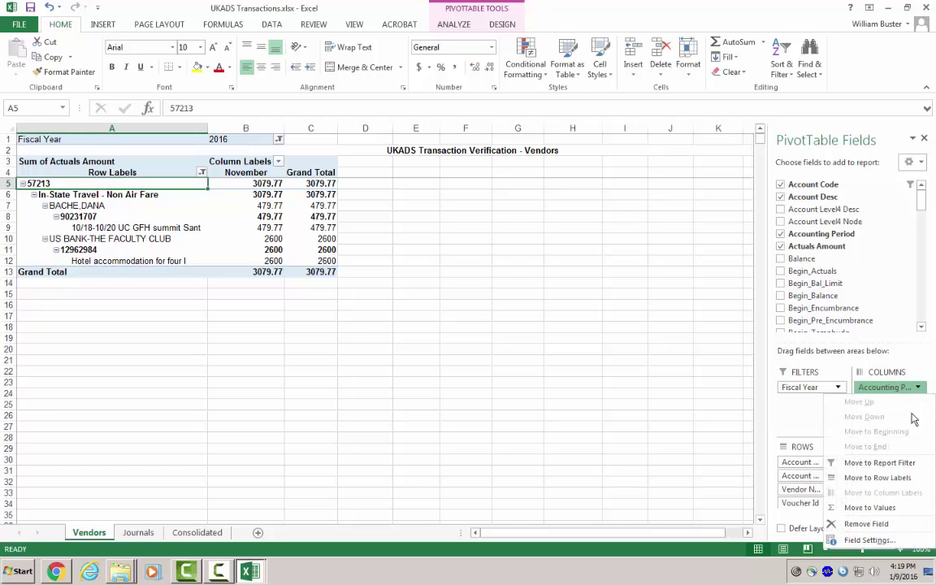
{"action": "left_click", "coordinate": [887, 527]}
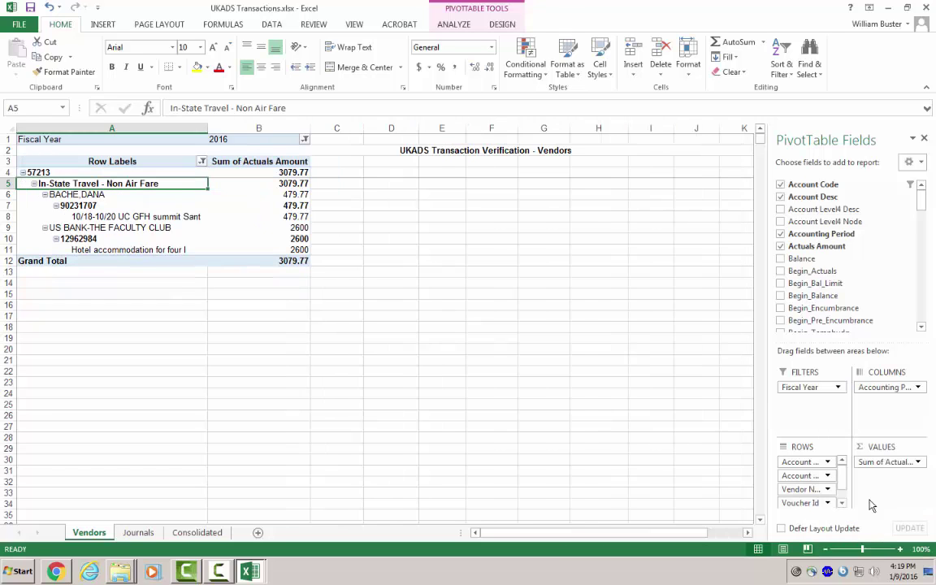
{"action": "left_click_drag", "start_coordinate": [819, 388], "coordinate": [891, 401]}
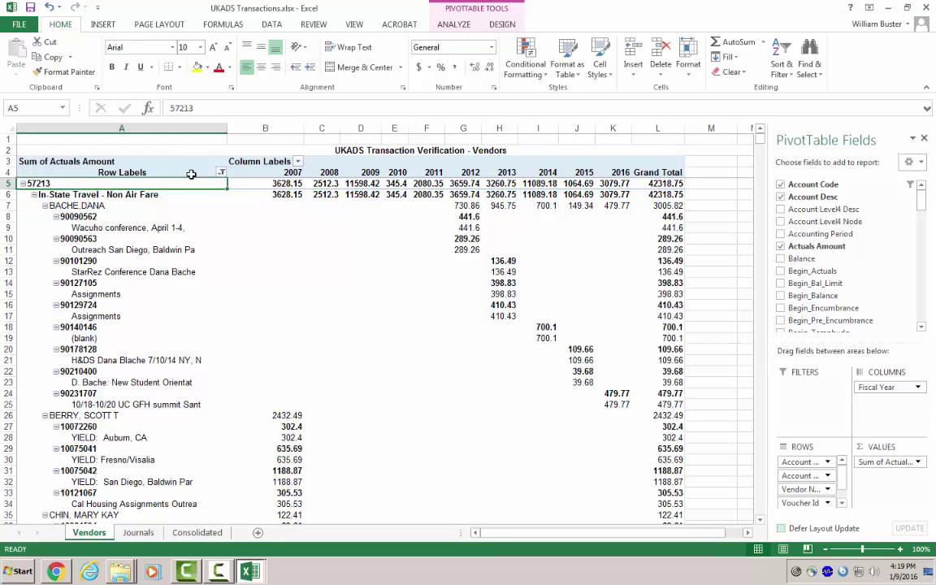
Compare account 57213's fiscal-year totals from 2007 through 2016 and look through the vendor transactions behind them
{"action": "left_click", "coordinate": [270, 184]}
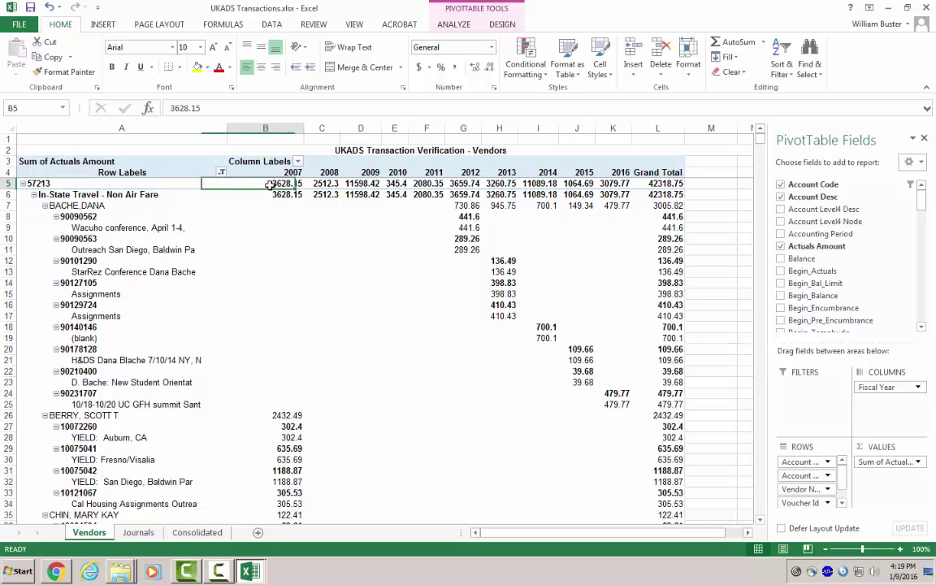
{"action": "left_click", "coordinate": [358, 184]}
{"action": "key", "text": "Right"}
{"action": "key", "text": "Right"}
{"action": "key", "text": "Right"}
{"action": "key", "text": "Right"}
{"action": "key", "text": "Right"}
{"action": "key", "text": "Right"}
{"action": "key", "text": "Right"}
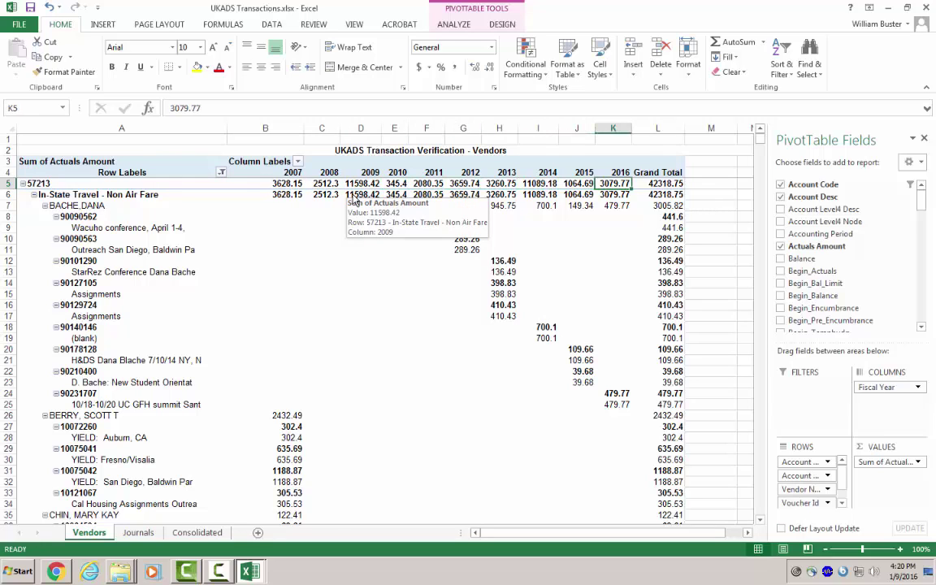
{"action": "scroll", "coordinate": [286, 256], "scroll_direction": "down", "scroll_amount": 2}
{"action": "scroll", "coordinate": [287, 256], "scroll_direction": "down", "scroll_amount": 20}
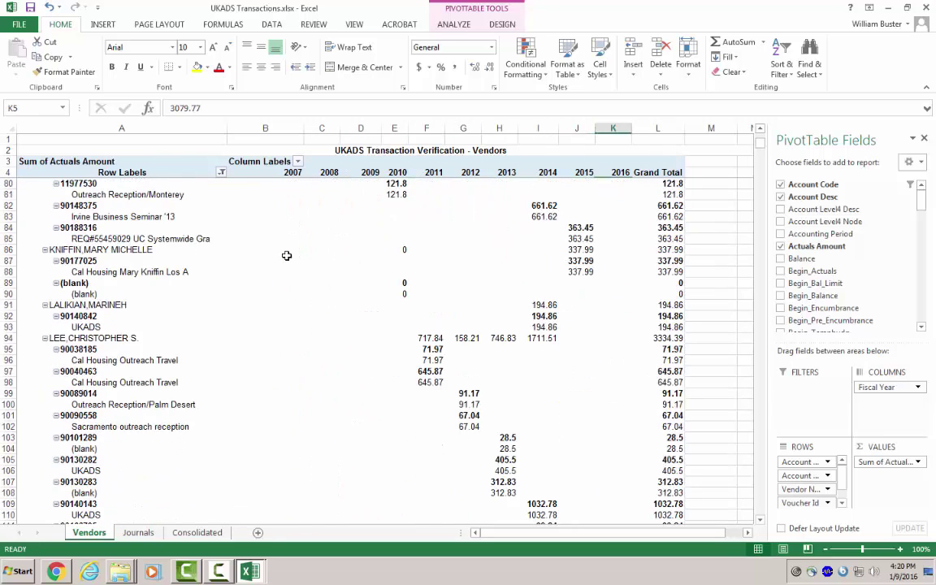
{"action": "scroll", "coordinate": [287, 256], "scroll_direction": "up", "scroll_amount": 20}
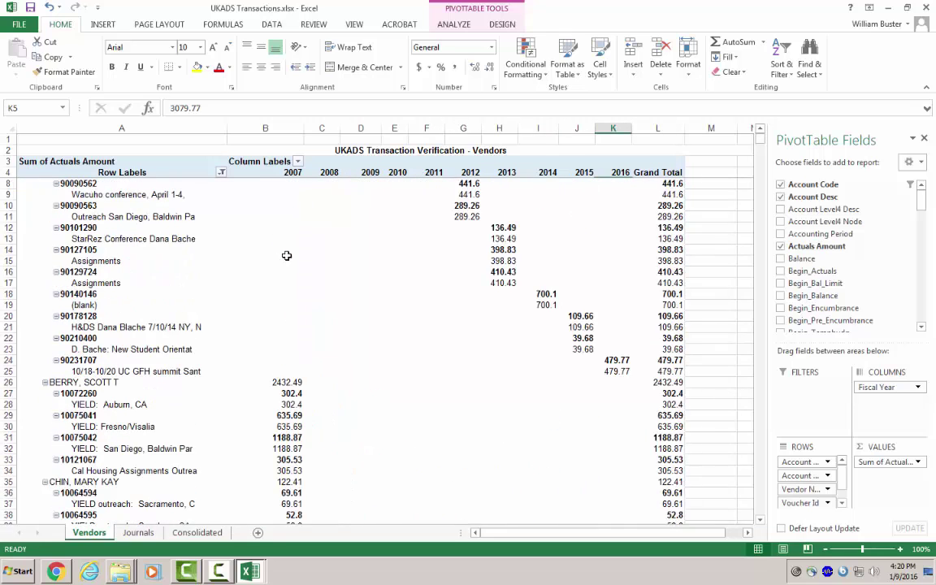